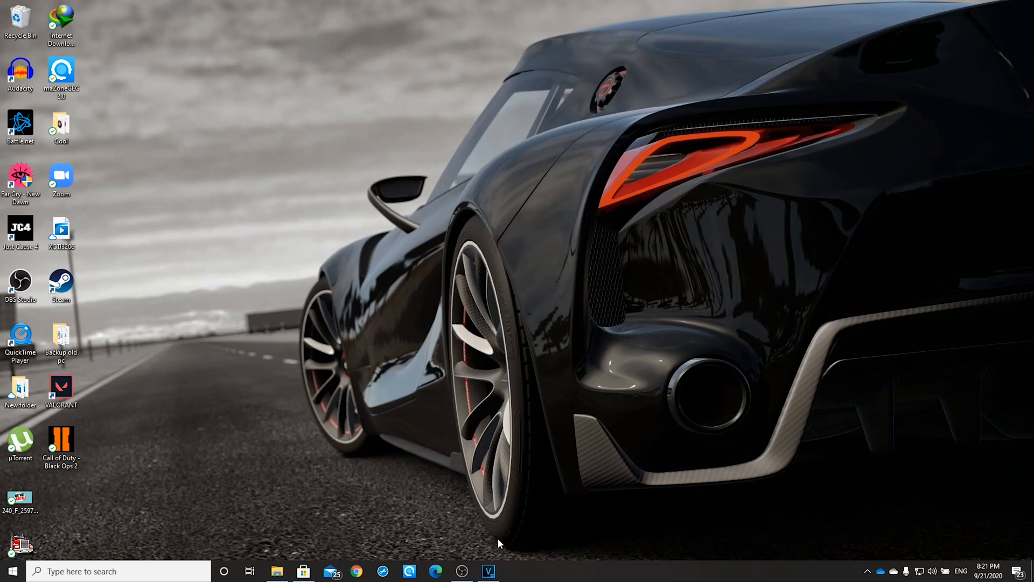
Step: Switch to VEGAS Pro and import the sample video from the Videos folder into the project media
click(489, 572)
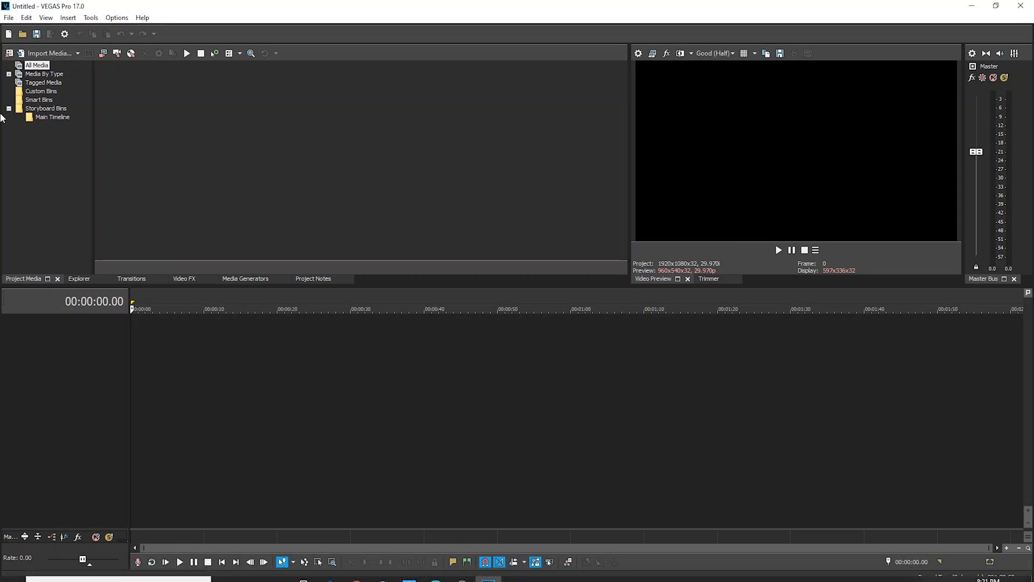
click(8, 17)
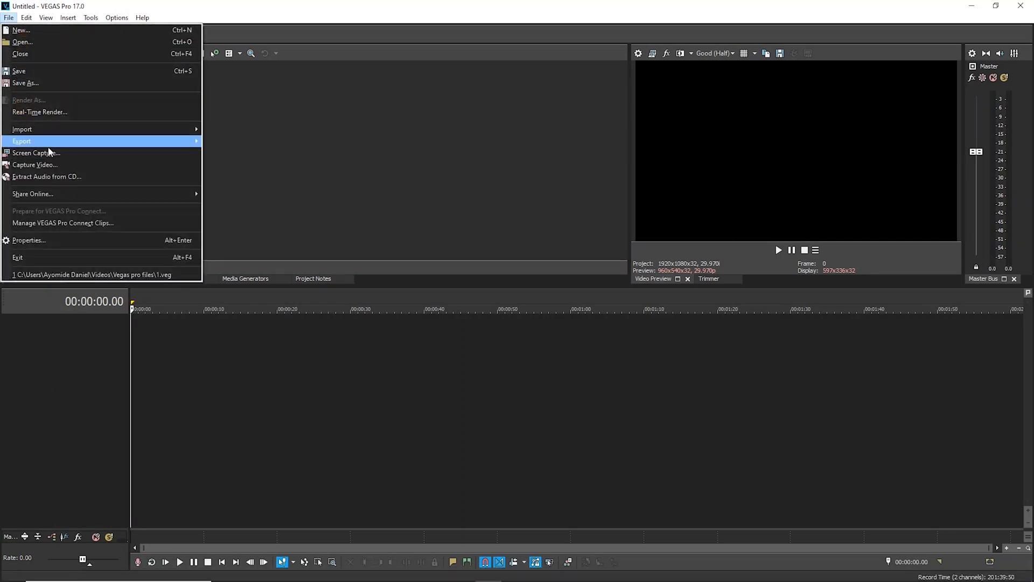
mouse_move(64, 132)
click(226, 129)
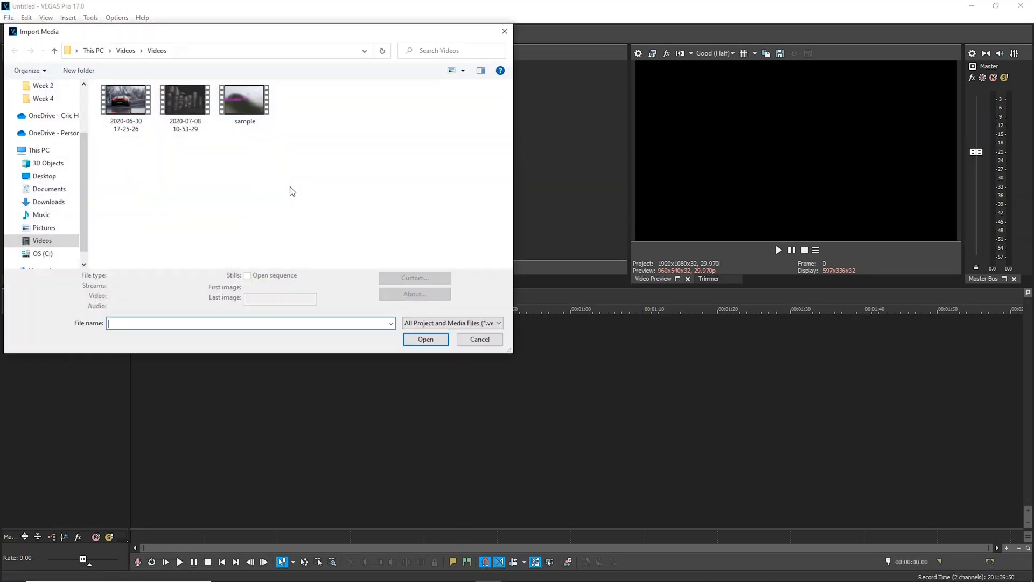
click(247, 126)
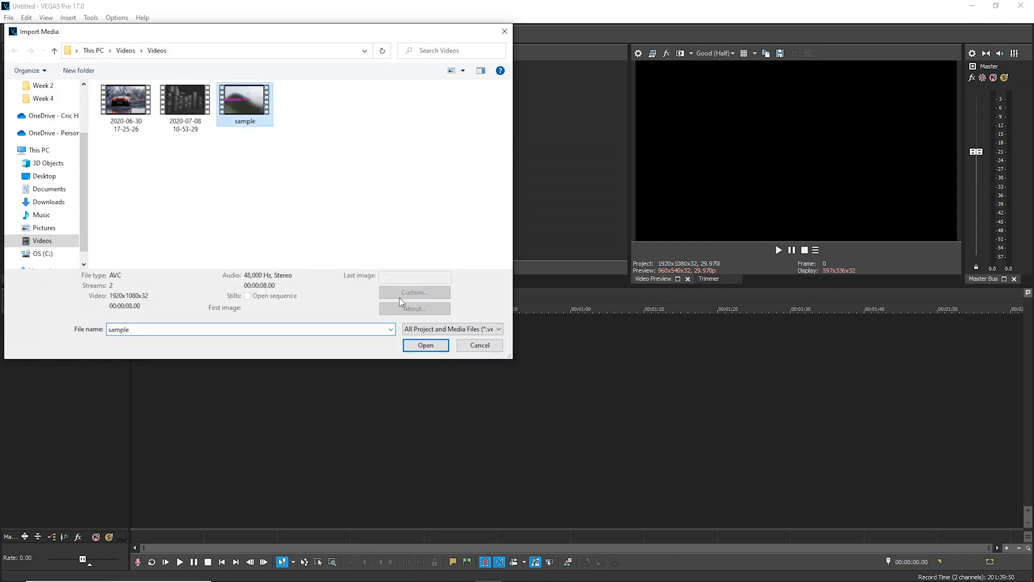
click(426, 345)
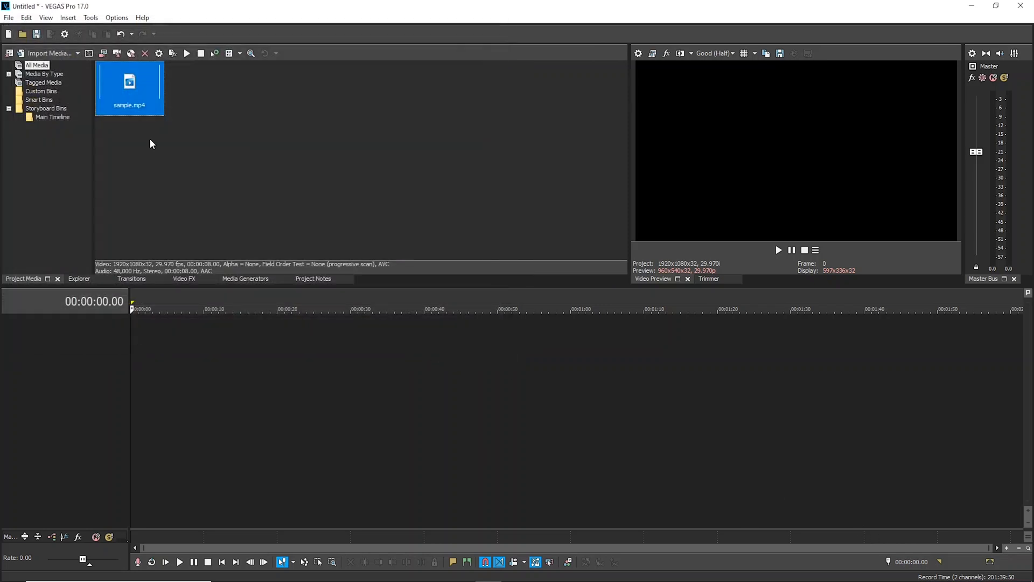
Step: Place sample.mp4 at the start of the timeline and match the project video settings to this media
drag(116, 101, 138, 373)
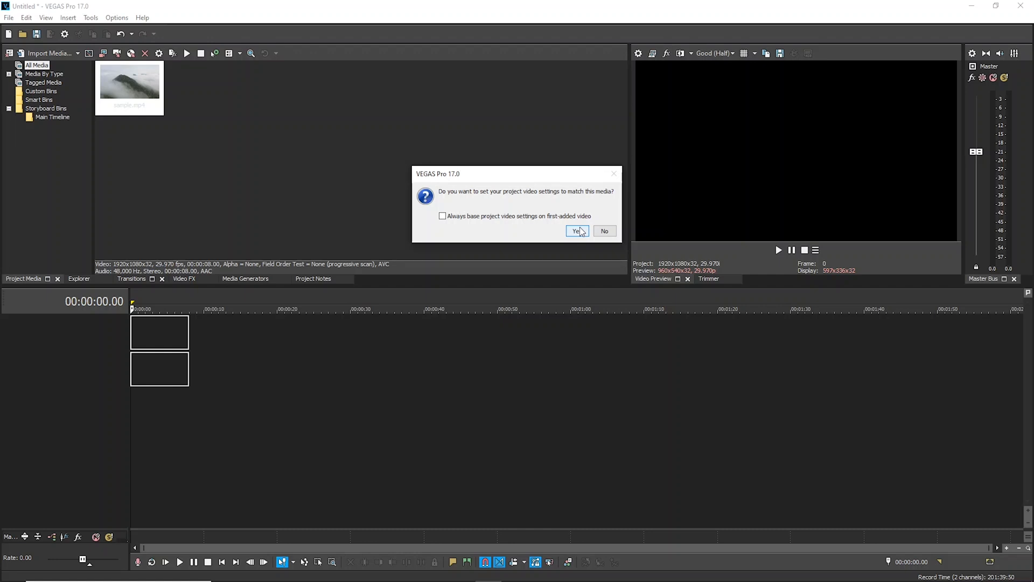
click(576, 231)
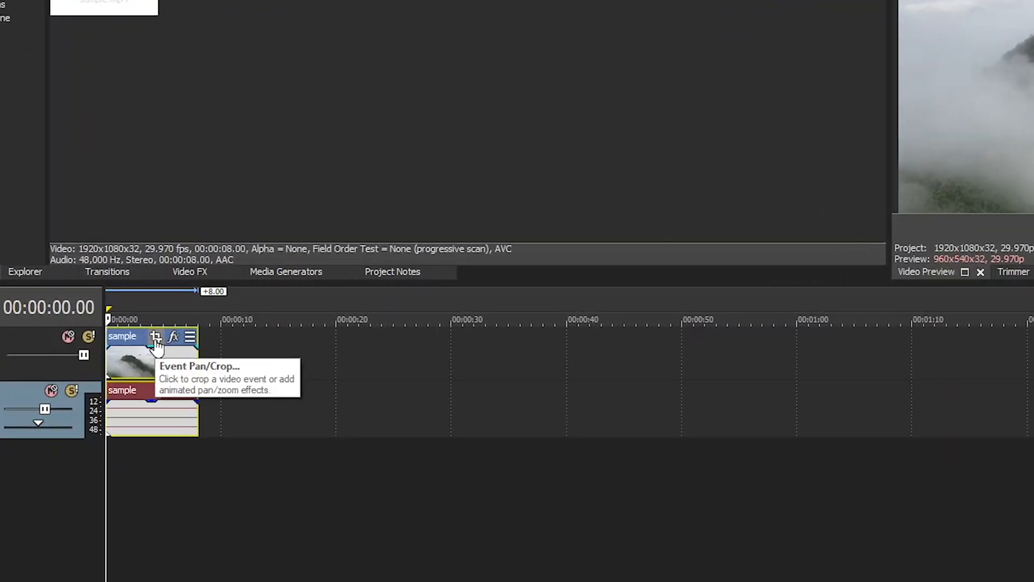
Step: Open Event Pan/Crop for the sample video event and enlarge and reposition its window to give more workspace
click(155, 337)
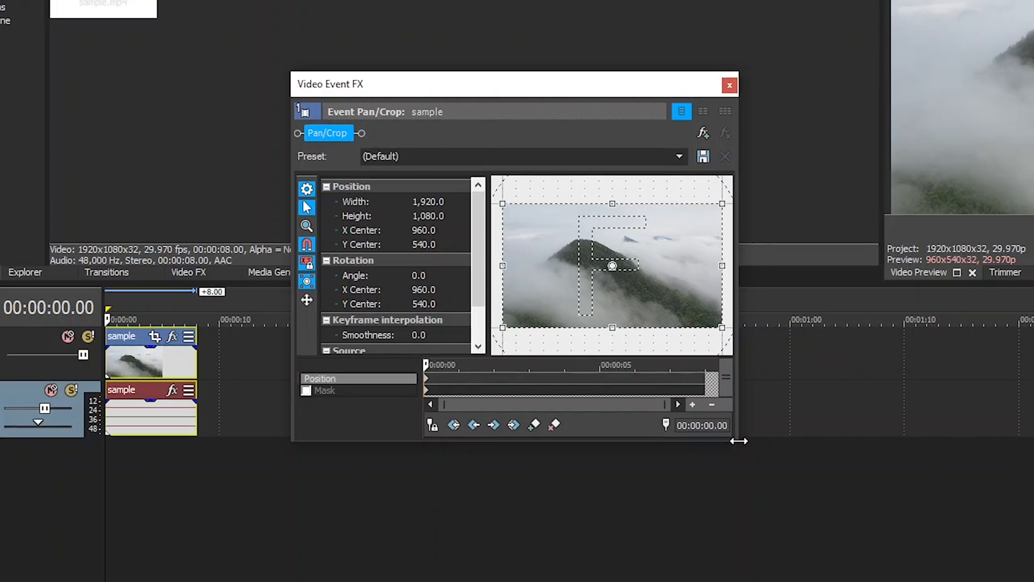
drag(744, 441, 864, 550)
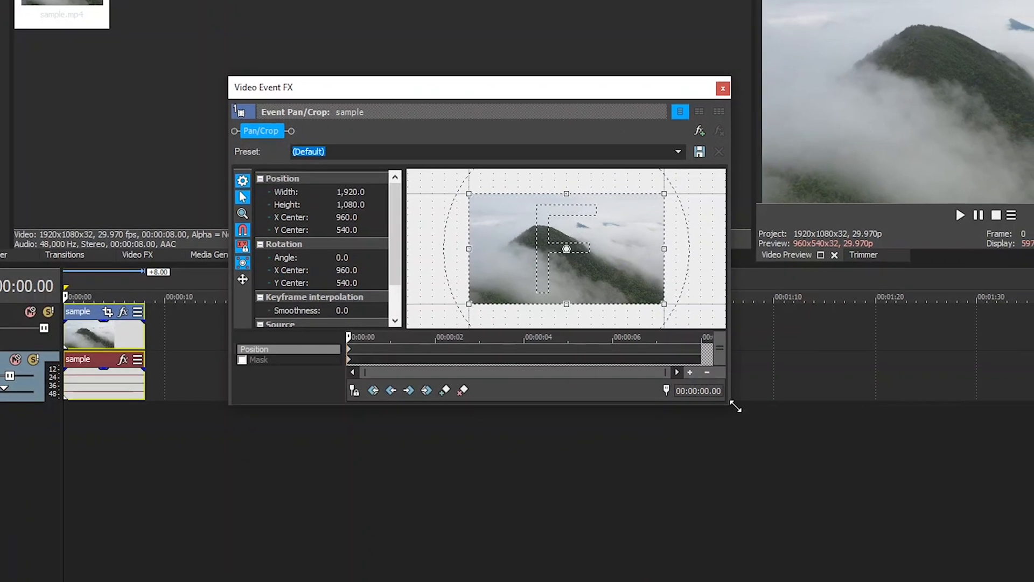
drag(745, 412, 1024, 576)
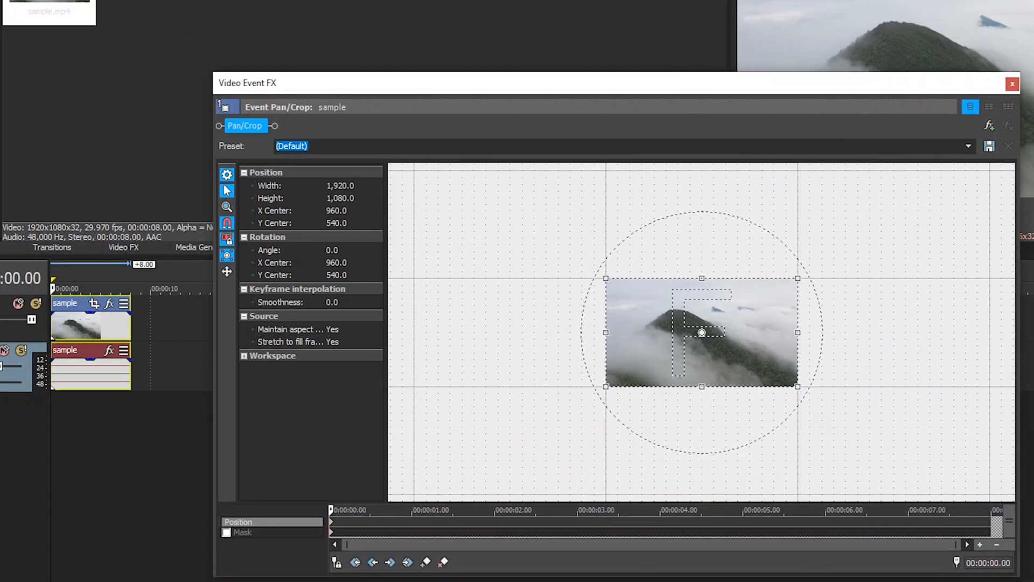
drag(562, 83, 454, 10)
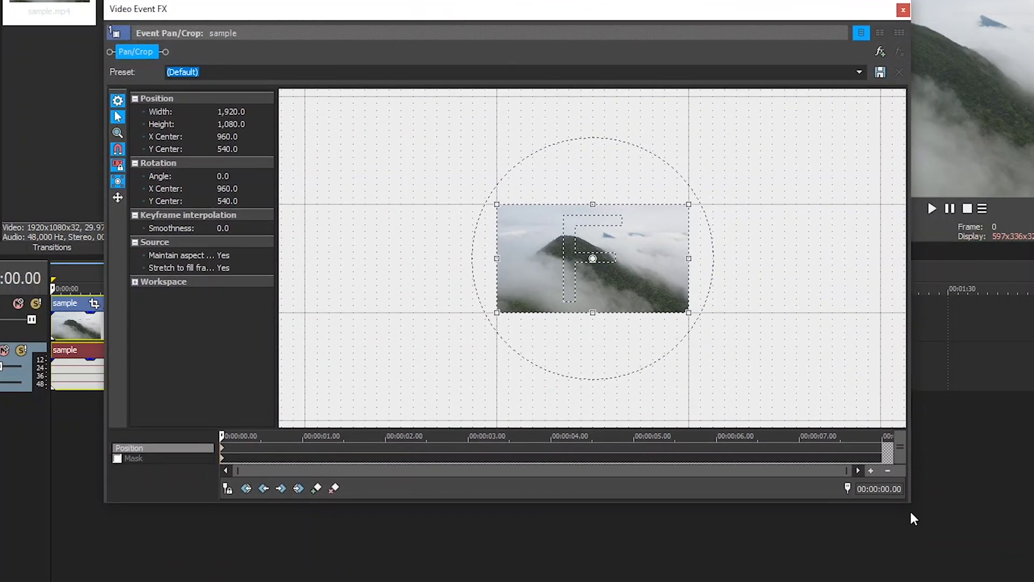
drag(913, 508, 963, 540)
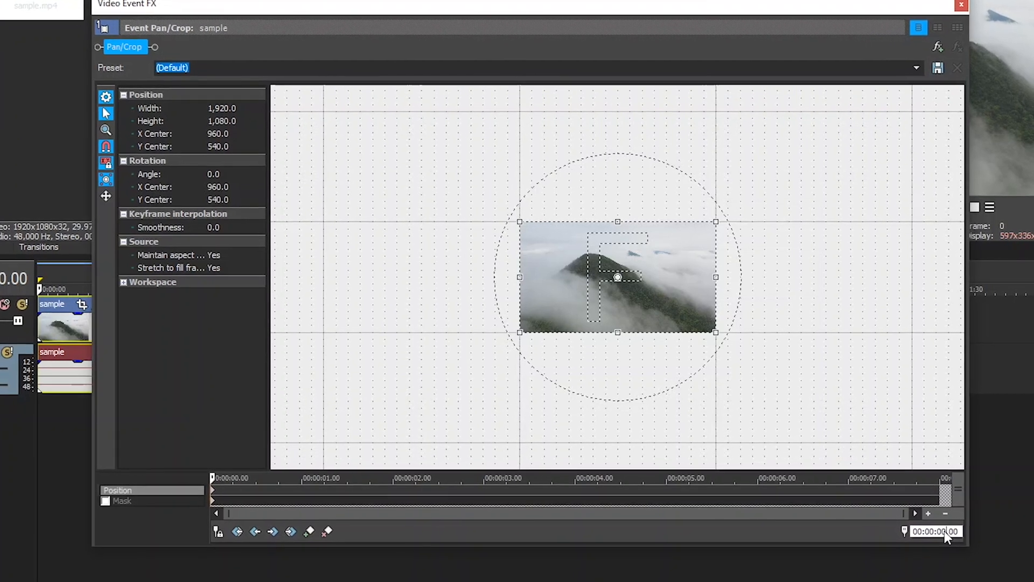
Step: Move the Pan/Crop timeline cursor to 2 seconds and step back to the first keyframe
key(BackSpace)
text(2)
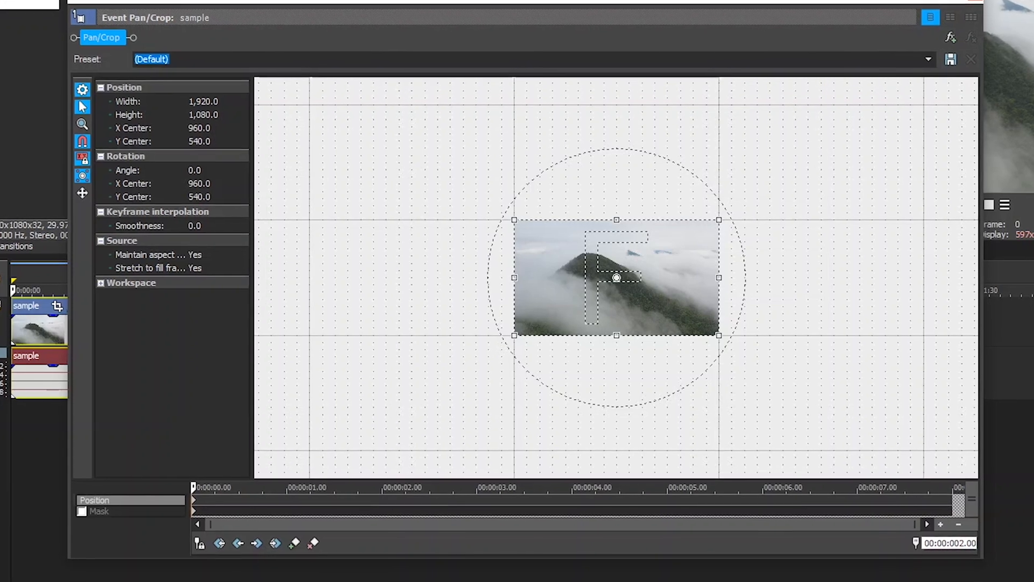
key(Return)
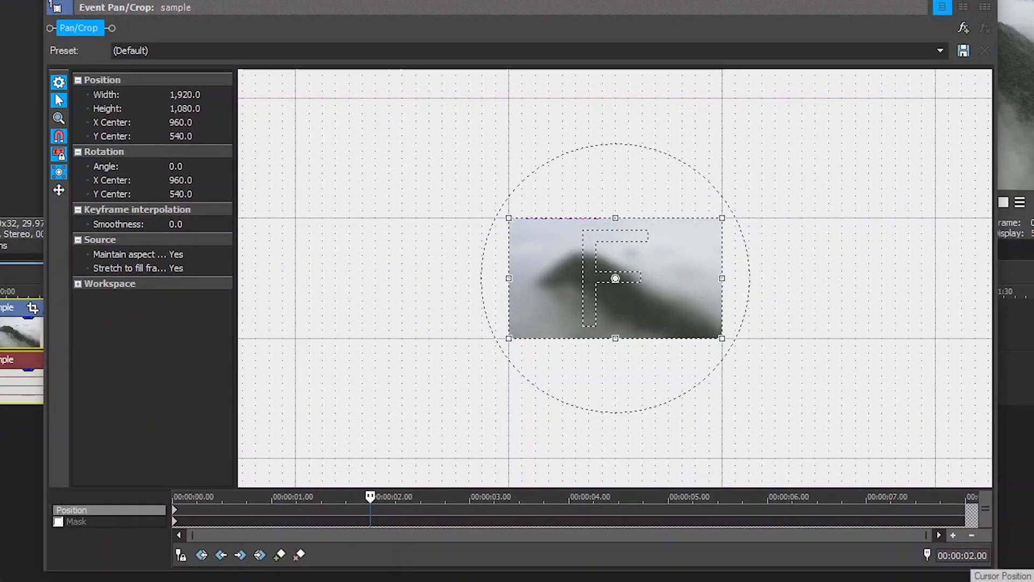
click(225, 559)
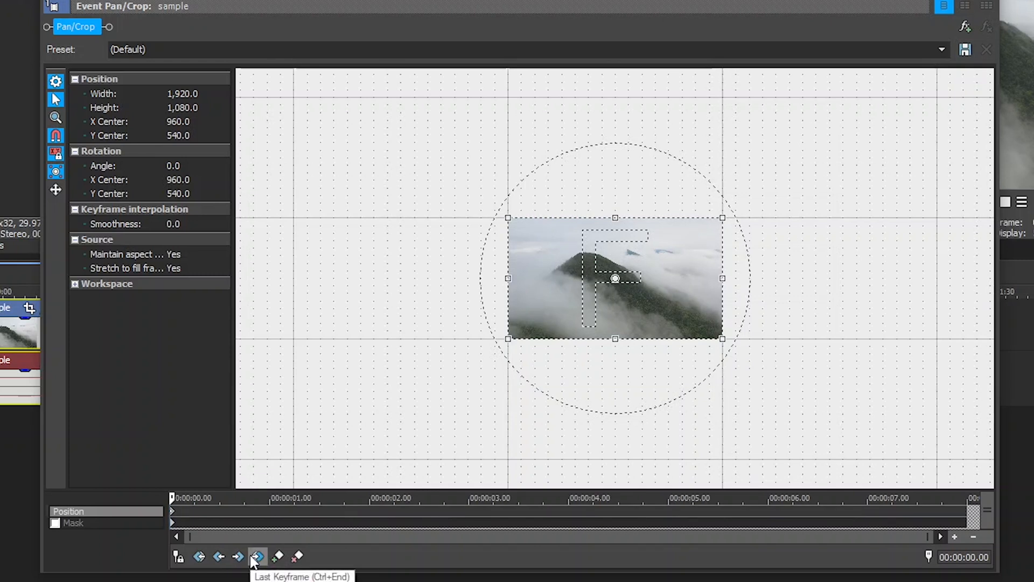
click(203, 510)
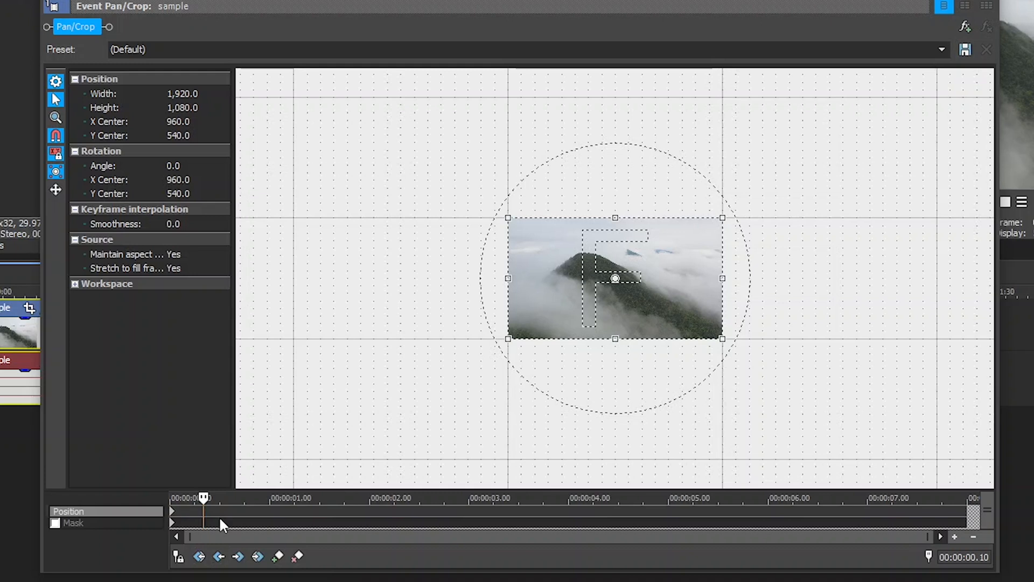
click(219, 557)
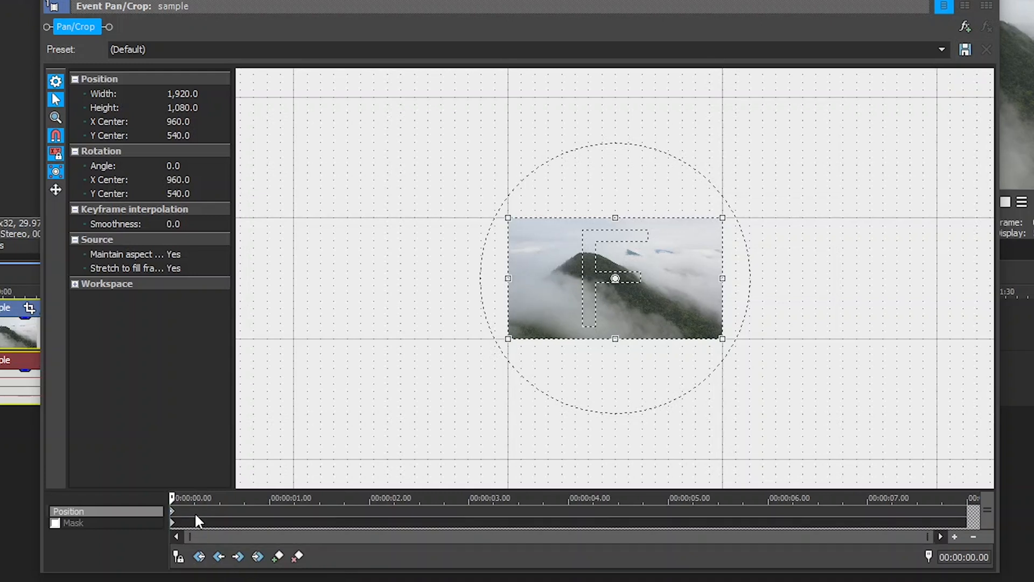
drag(191, 499, 1, 523)
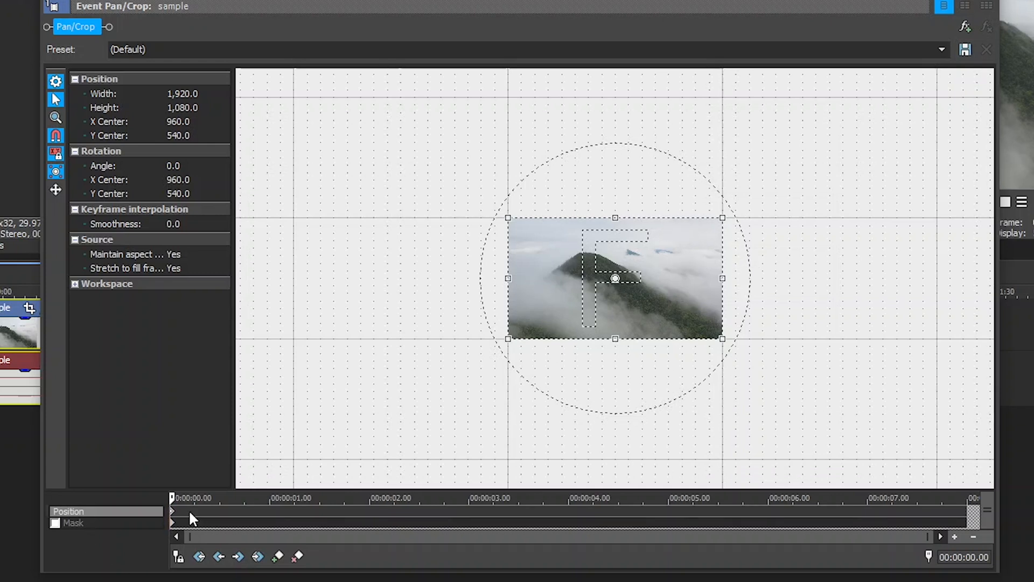
Step: Add position keyframes that rotate the crop frame to -60 degrees at 00:00:00.15 and -105 degrees at 00:00:01.00
drag(178, 498, 220, 501)
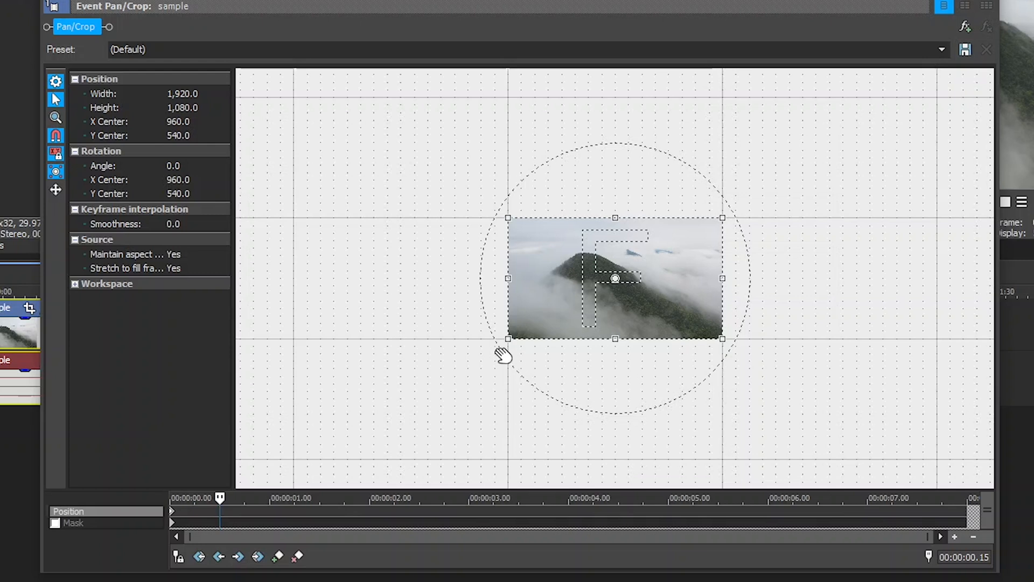
drag(507, 347, 619, 383)
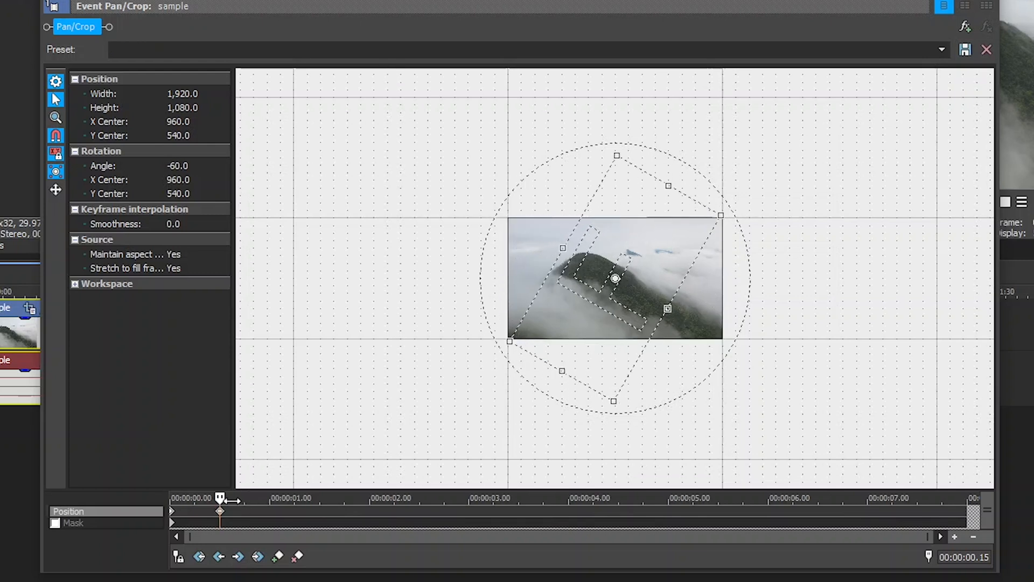
drag(219, 497, 270, 497)
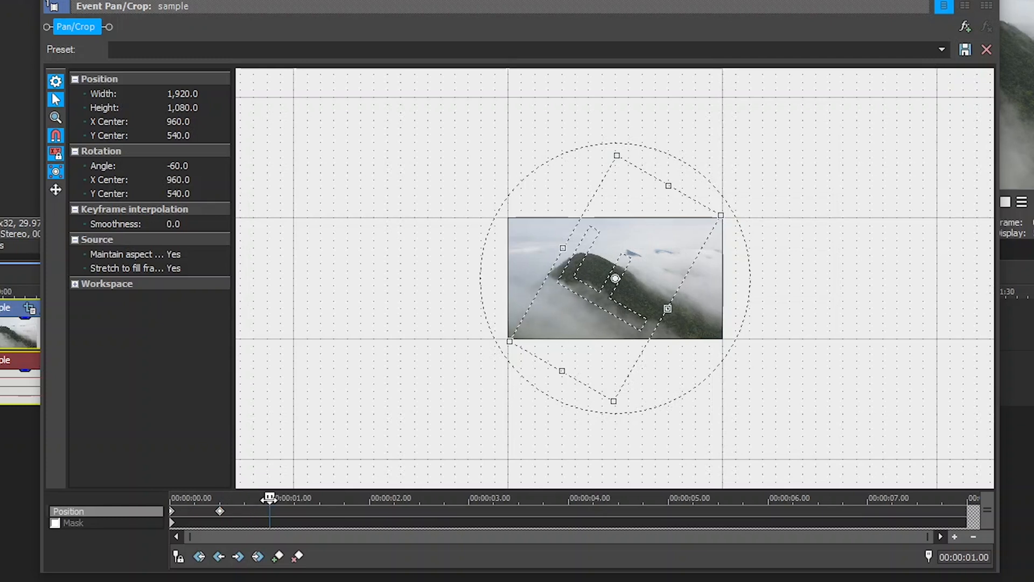
drag(506, 339, 571, 384)
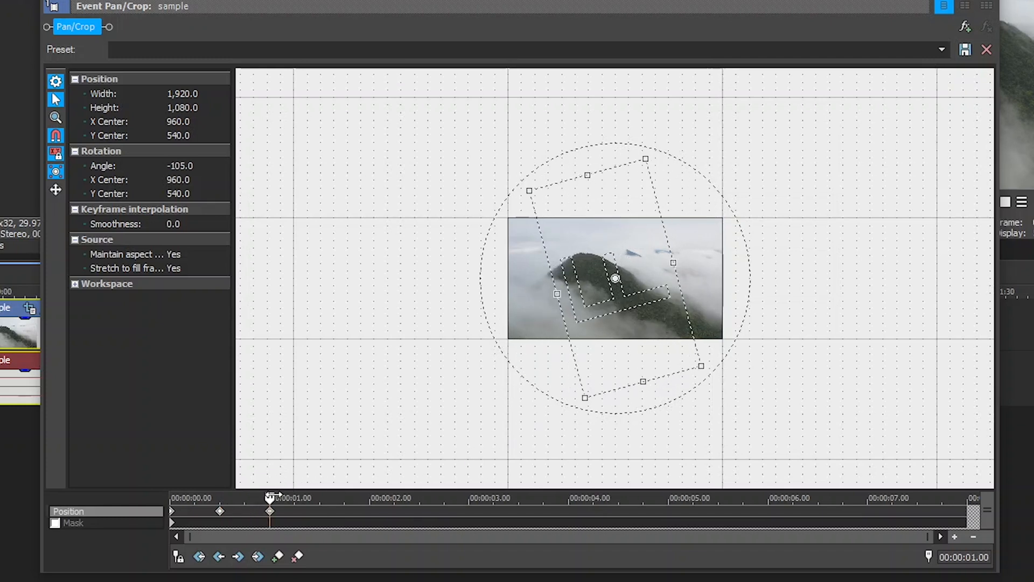
Step: Continue the rotation with keyframes of -150 degrees at 00:00:01.15 and -180 degrees at 00:00:02.00
drag(270, 496, 319, 496)
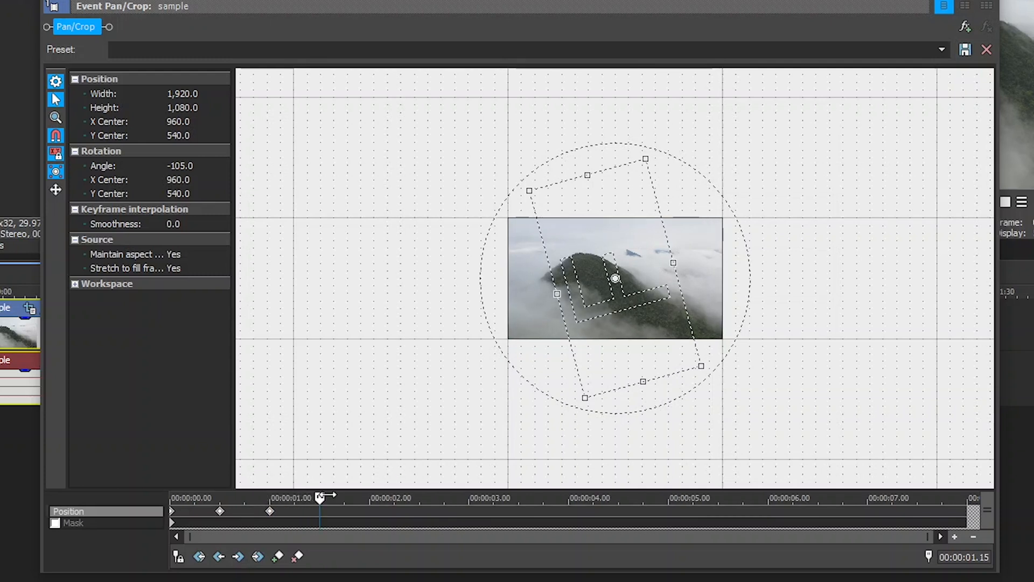
drag(598, 399, 703, 392)
drag(319, 496, 369, 496)
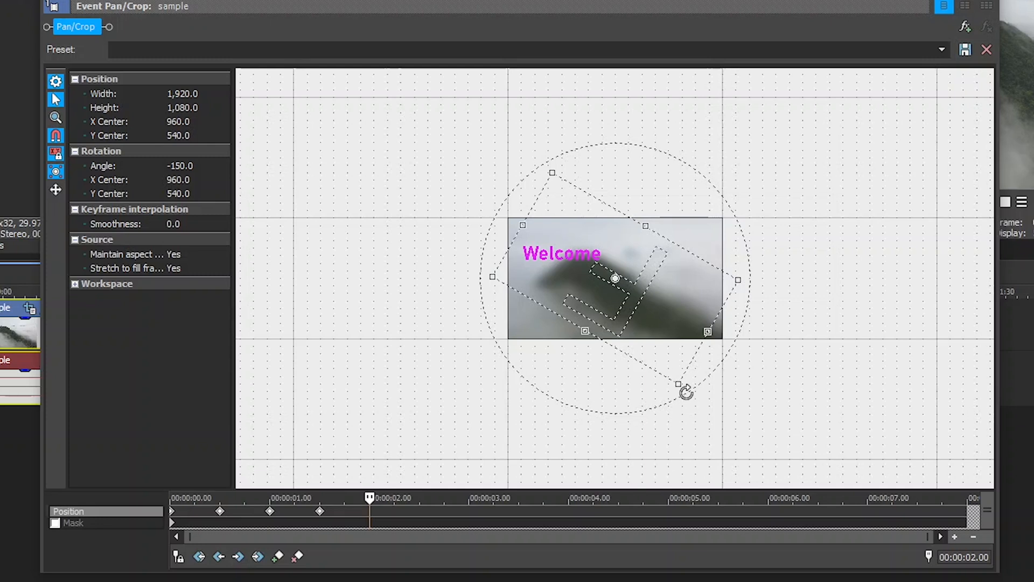
drag(686, 392, 779, 373)
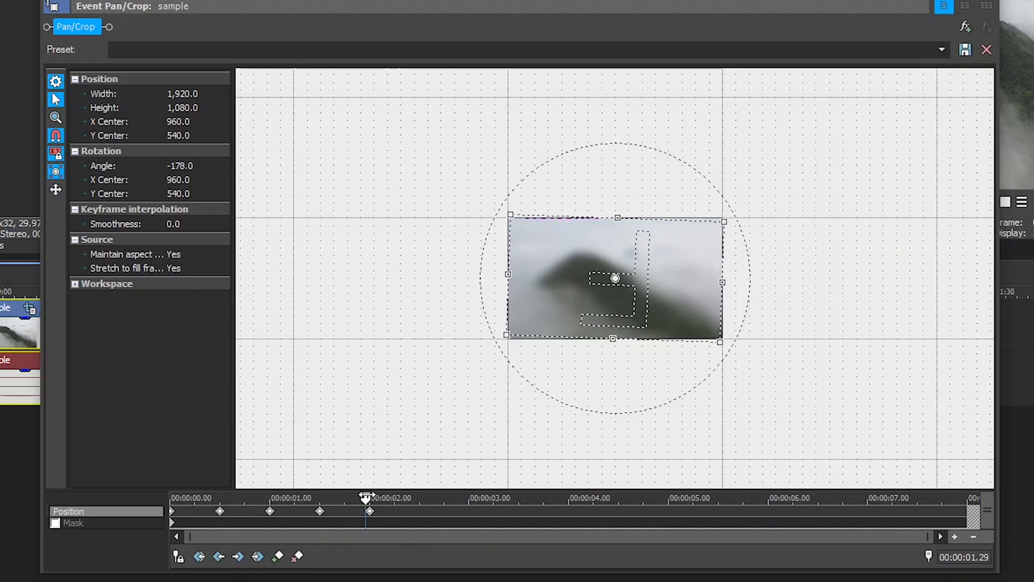
Step: Add rotation keyframes of -225 degrees at 00:00:02.15 and -255 degrees at 00:00:03.00
drag(364, 496, 419, 496)
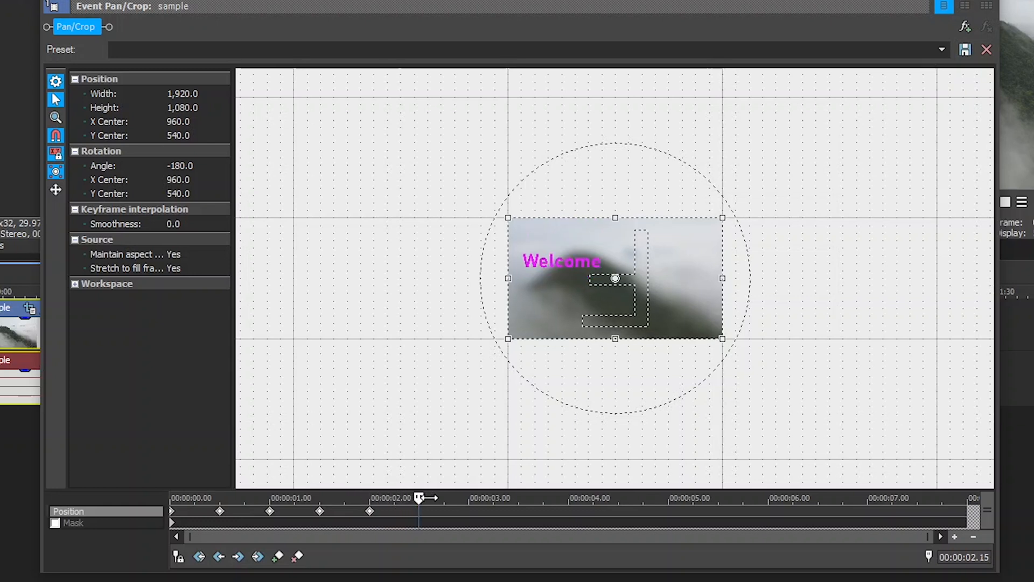
drag(503, 348, 591, 384)
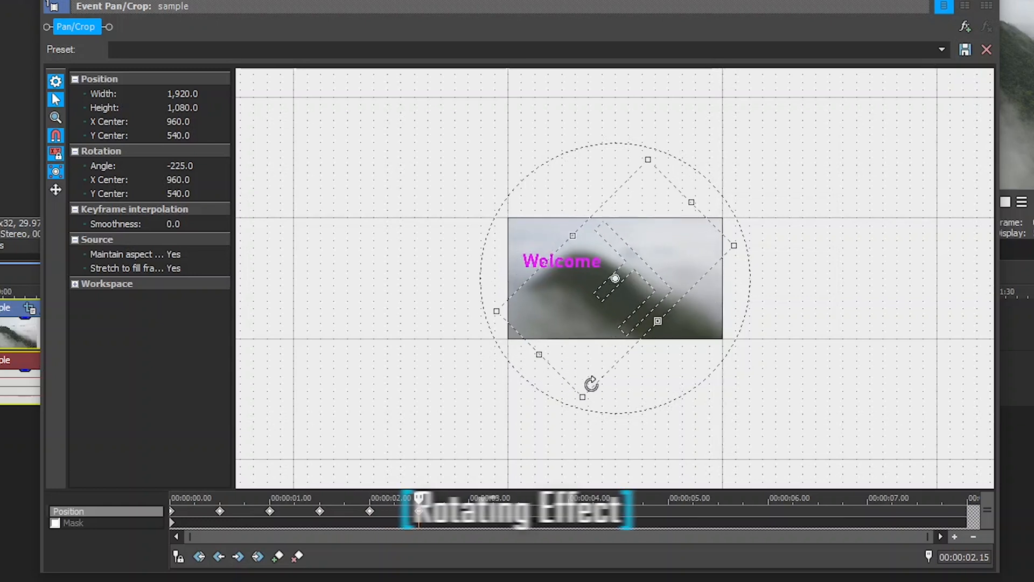
drag(421, 494, 469, 496)
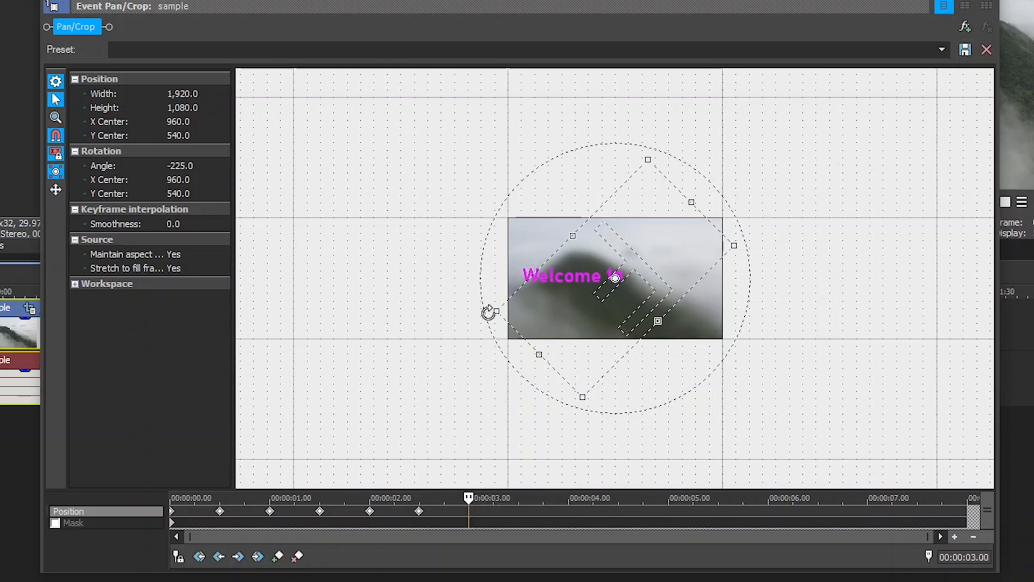
drag(488, 312, 619, 388)
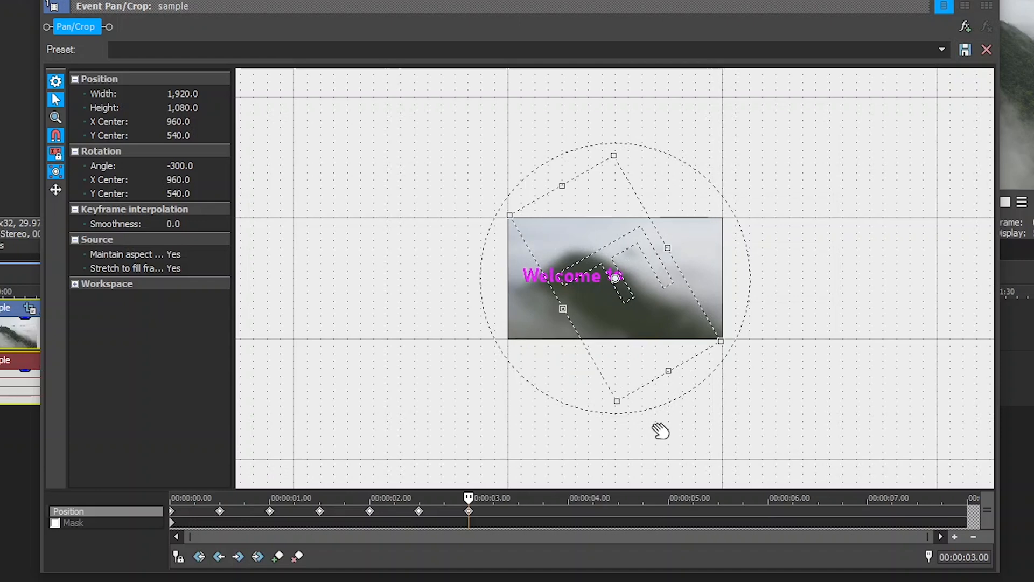
key(ctrl+z)
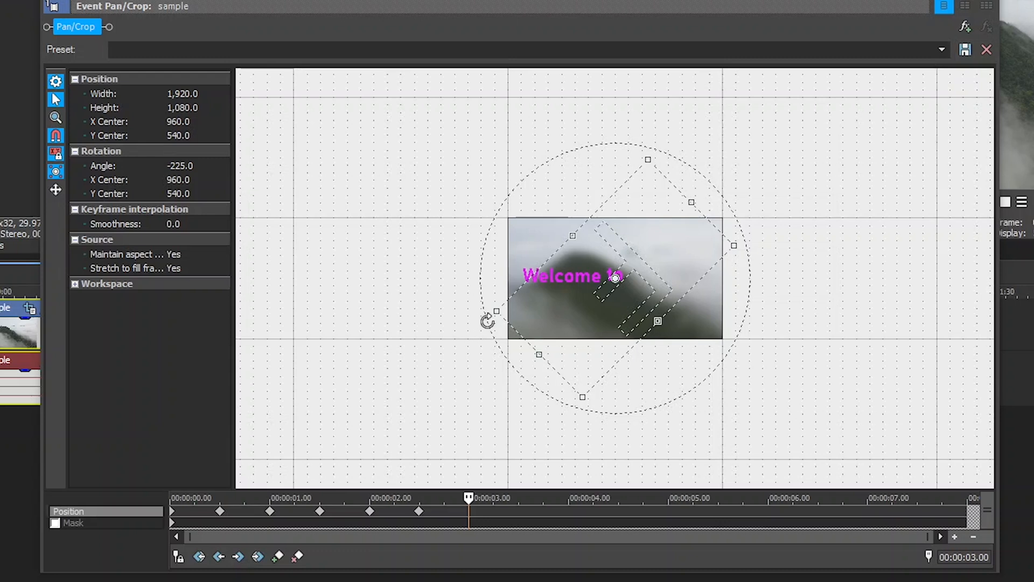
drag(487, 321, 529, 370)
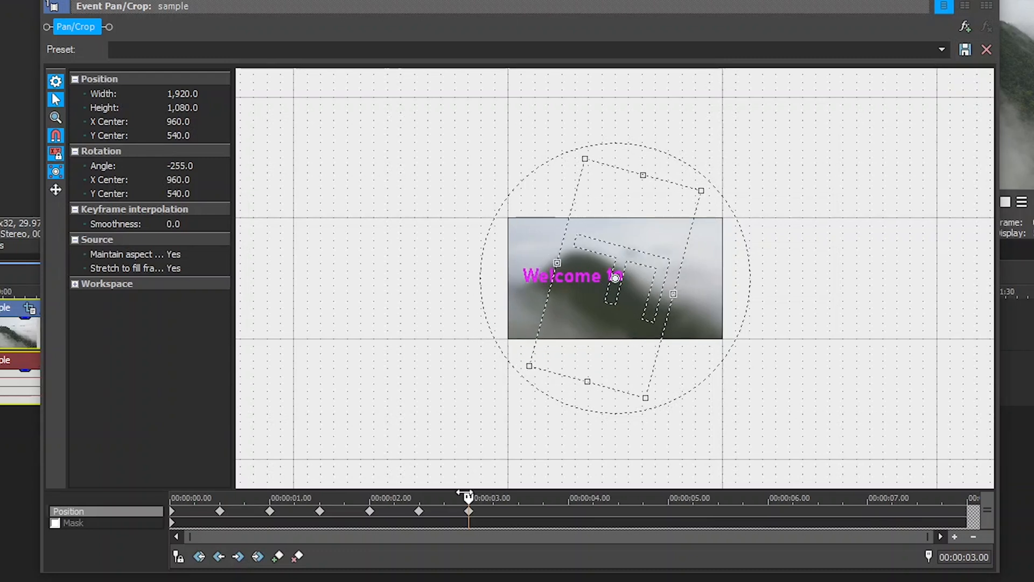
Step: Add rotation keyframes of -300 degrees at 00:00:03.16 and -360 degrees at 00:00:04.24, and close the Pan/Crop window
drag(463, 494, 522, 494)
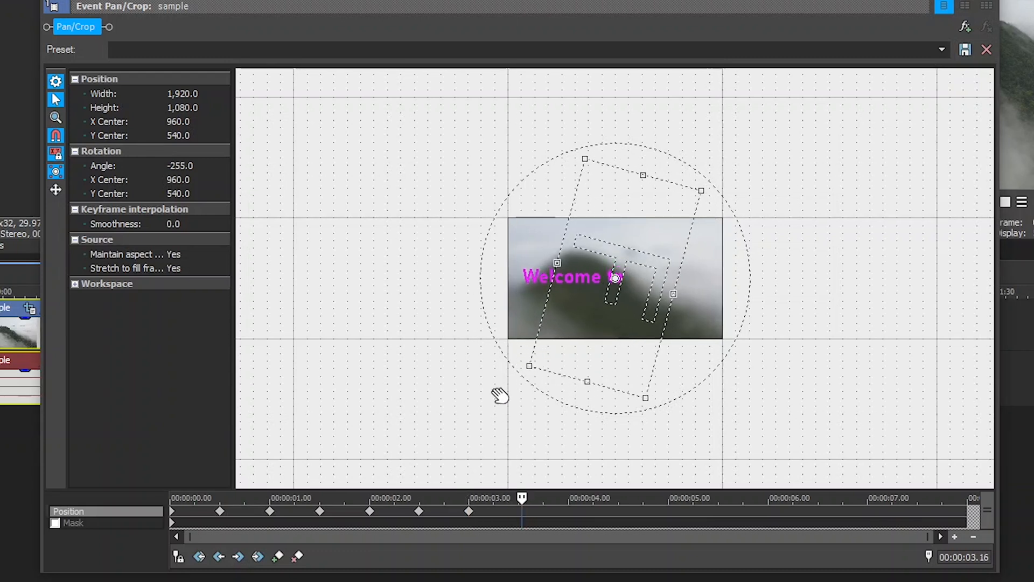
drag(512, 360, 602, 449)
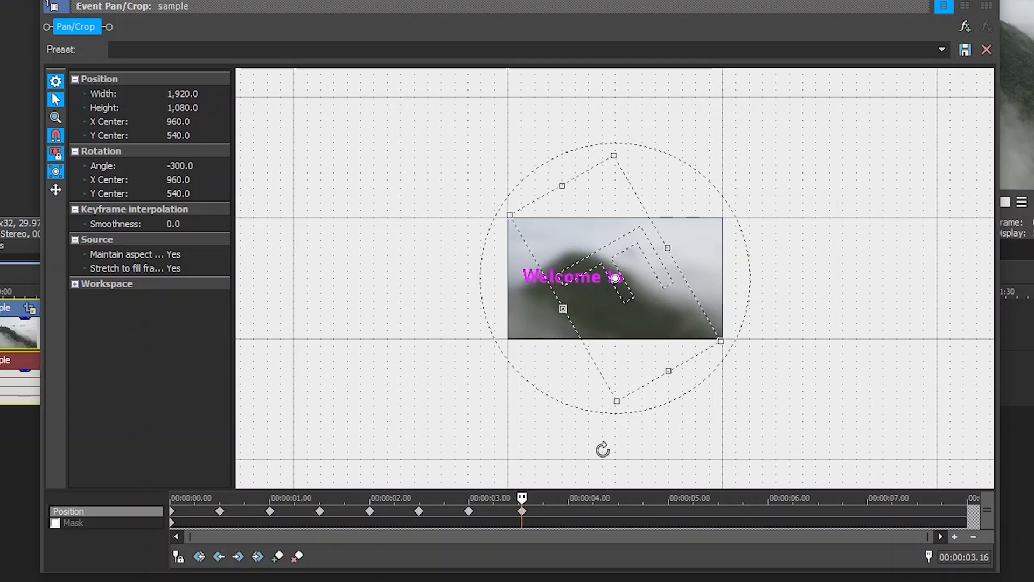
drag(522, 494, 525, 494)
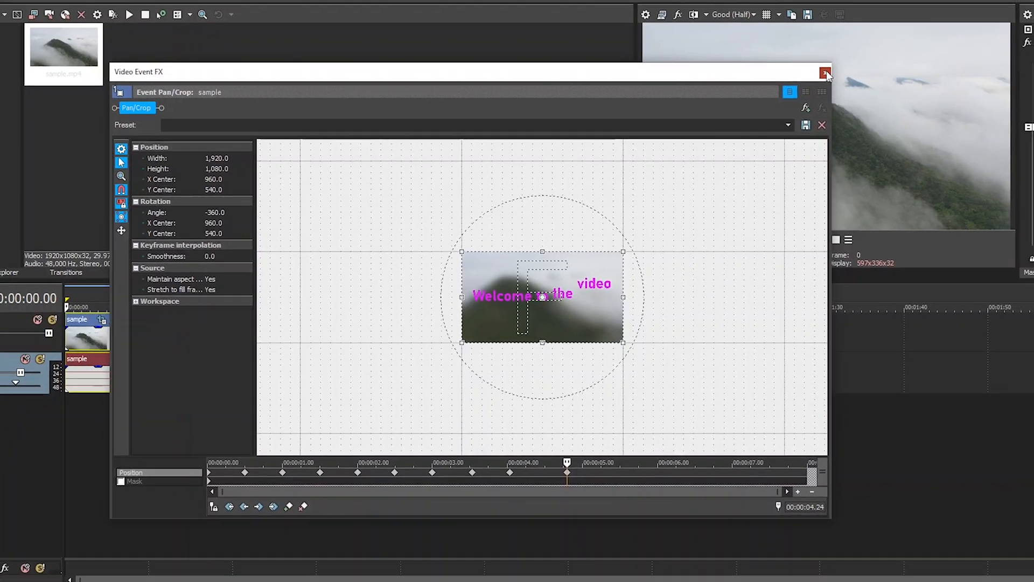
click(887, 37)
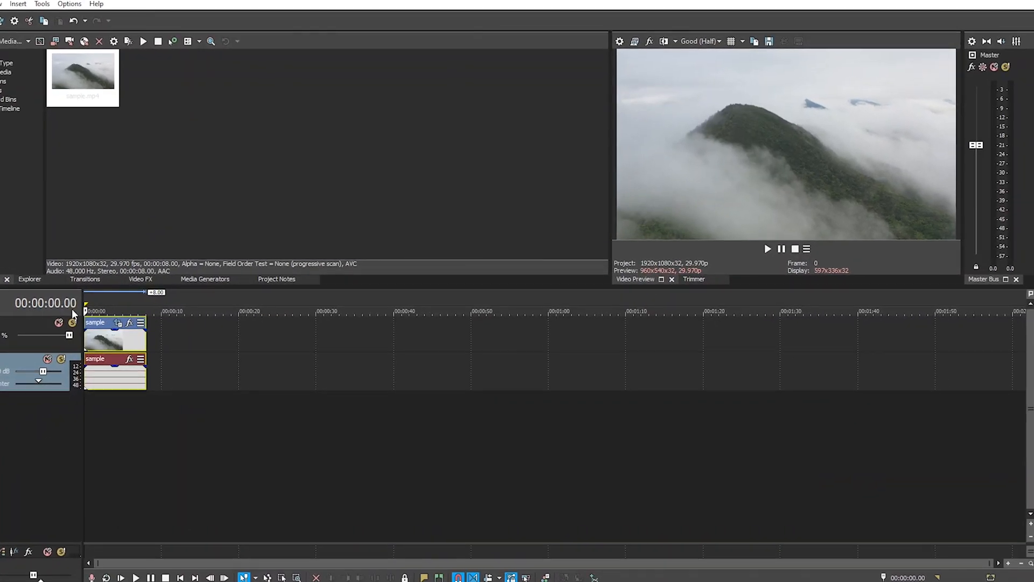
Step: Play the clip from the start to preview the keyframed rotation
key(space)
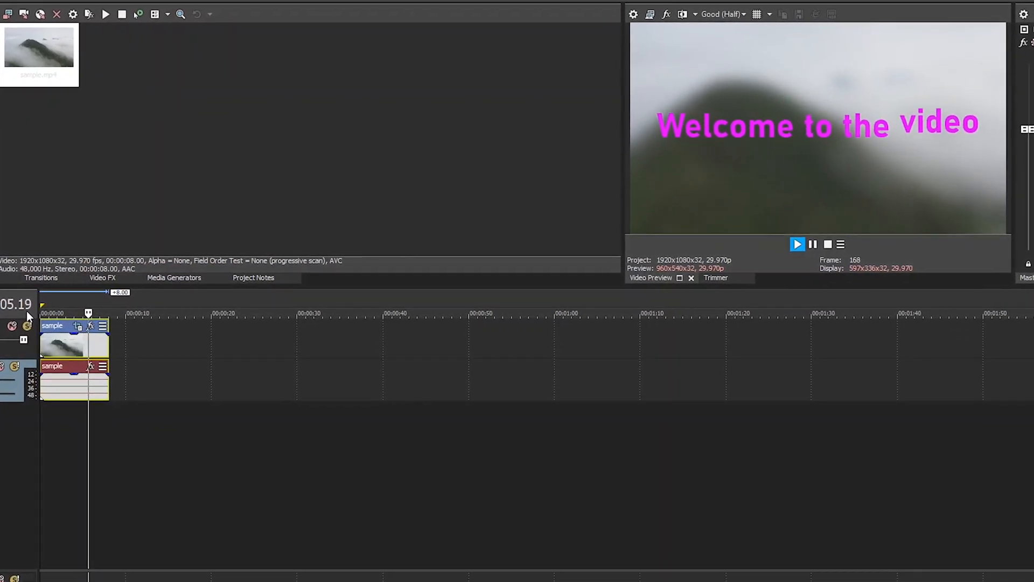
key(space)
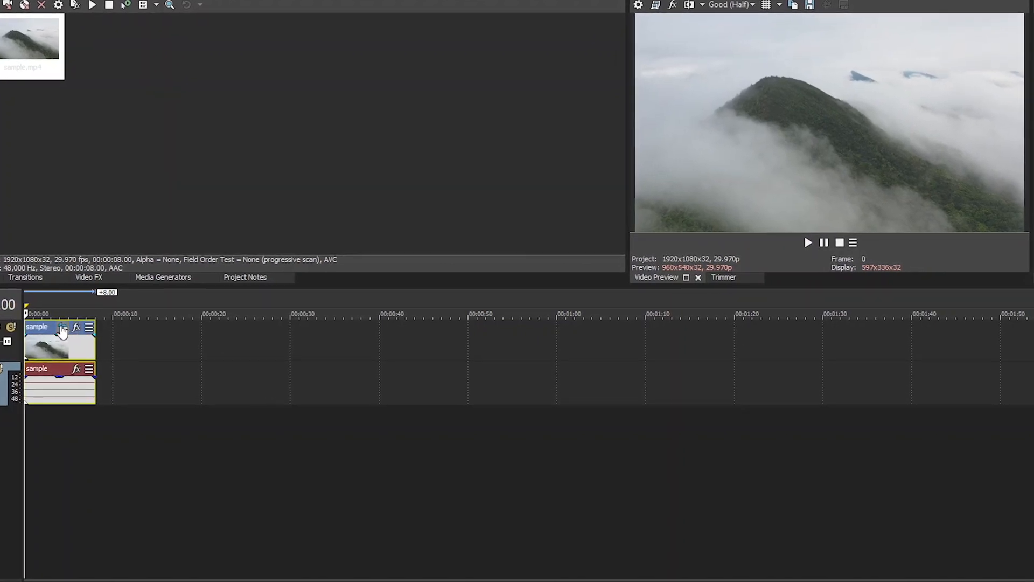
Step: Open the clip's Event Pan/Crop, move the early rotation keyframes closer to the start and the last one to about 00:00:04.05
click(63, 327)
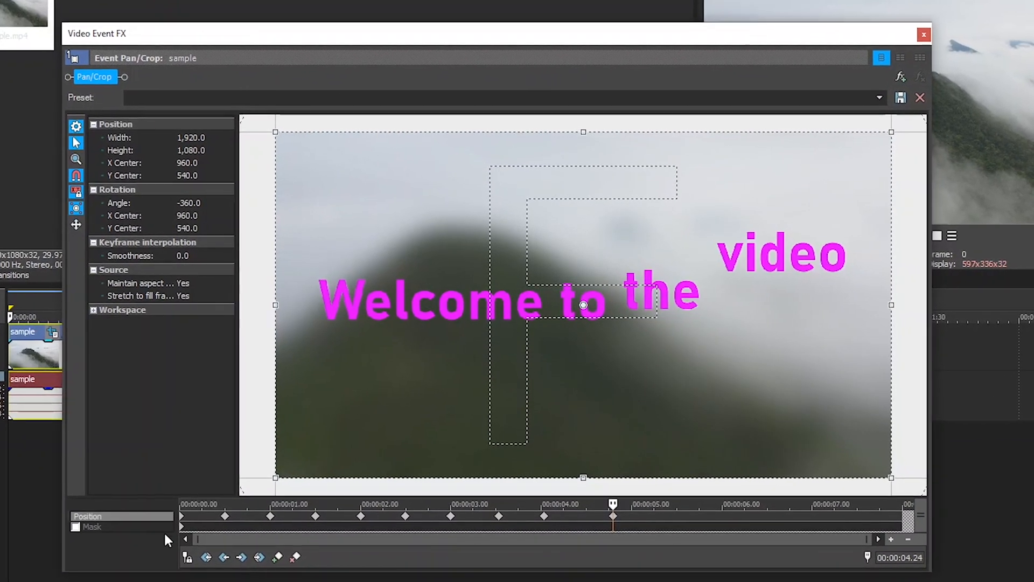
drag(197, 529, 183, 528)
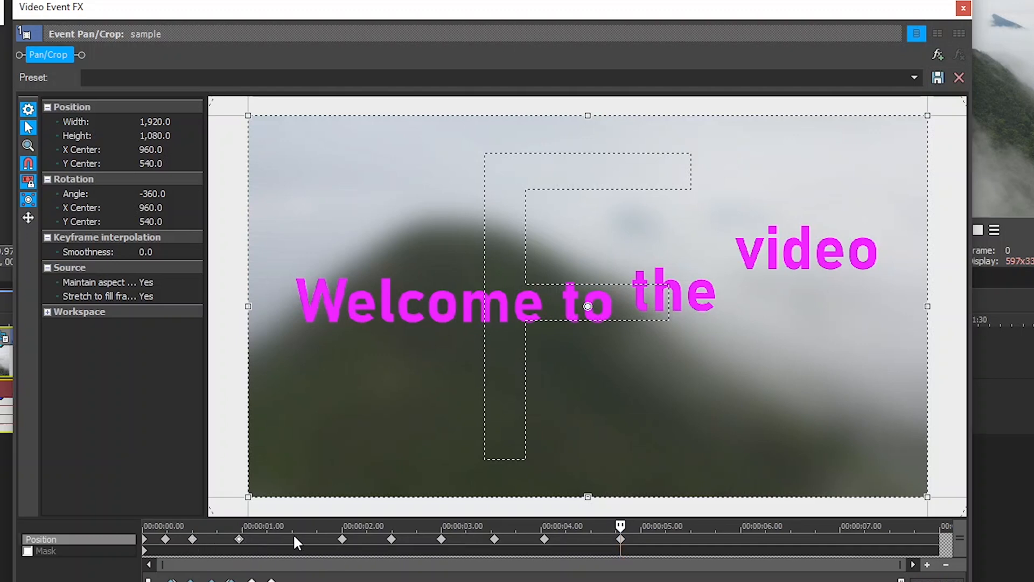
drag(315, 539, 661, 555)
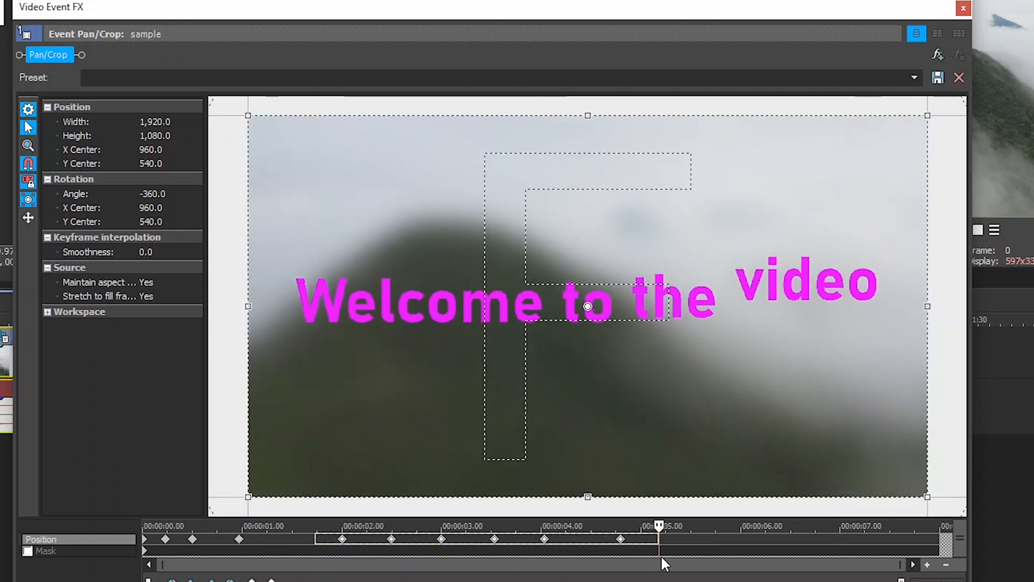
click(620, 538)
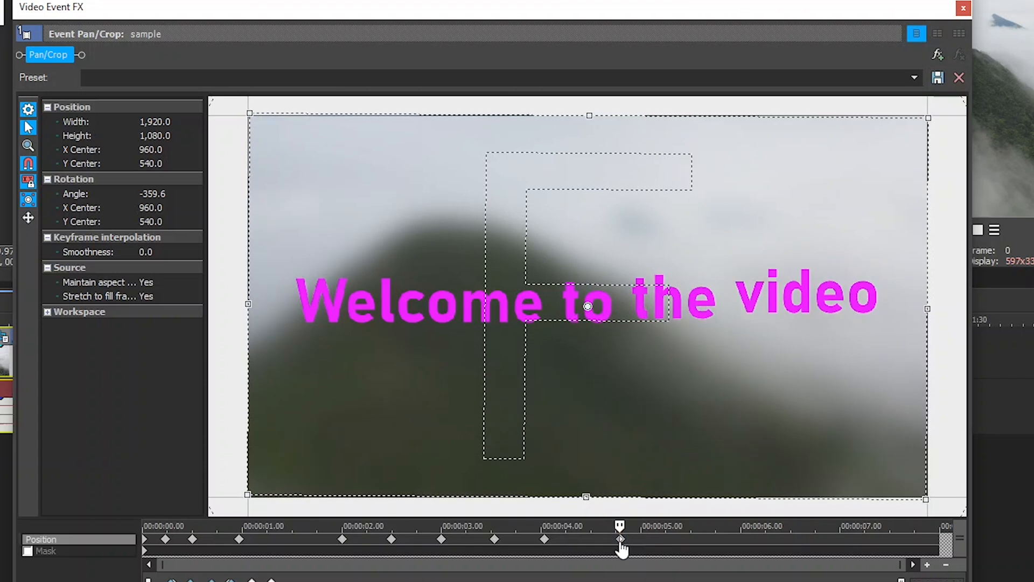
drag(620, 539, 570, 540)
click(558, 550)
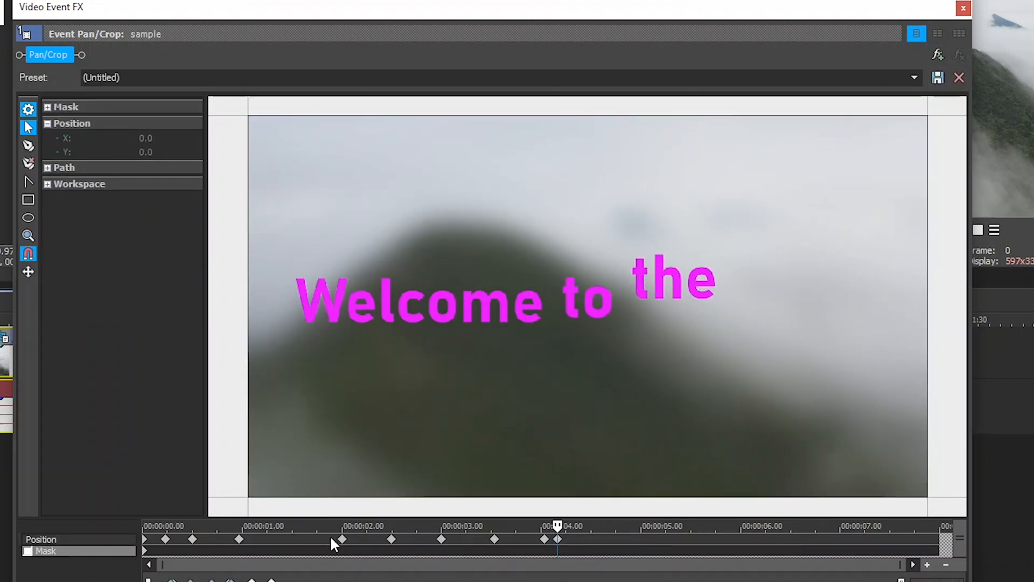
Step: Move the remaining rotation keyframes earlier so the full turn fits within the first three seconds, and close the Pan/Crop window
drag(342, 538, 268, 539)
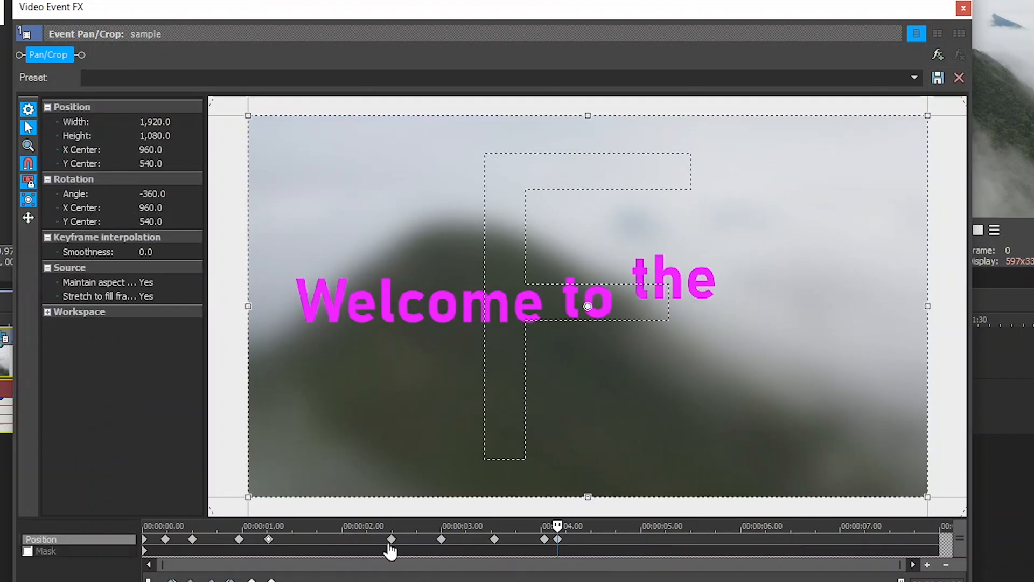
drag(390, 541, 344, 548)
drag(441, 539, 380, 551)
drag(495, 541, 386, 550)
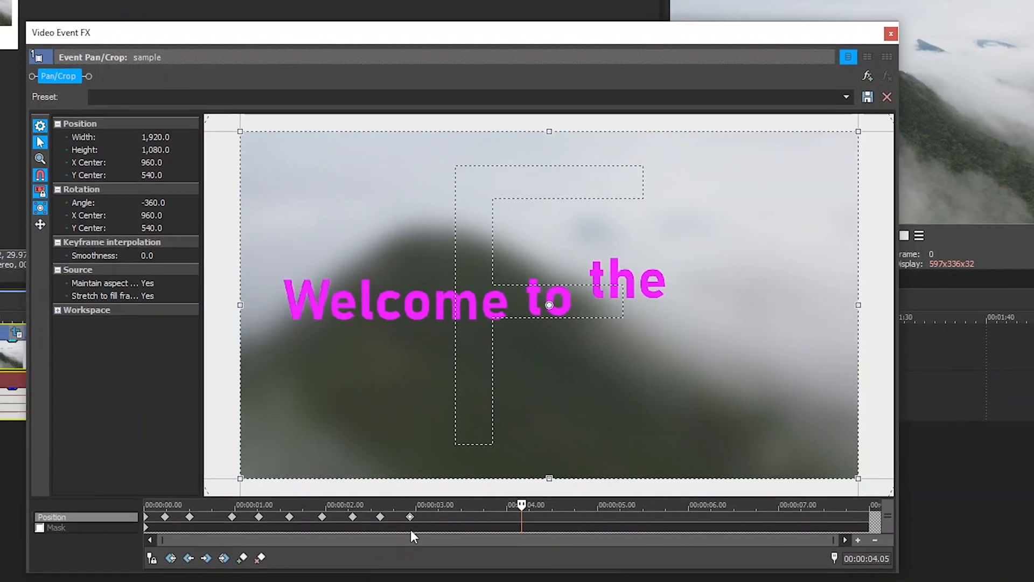
click(825, 58)
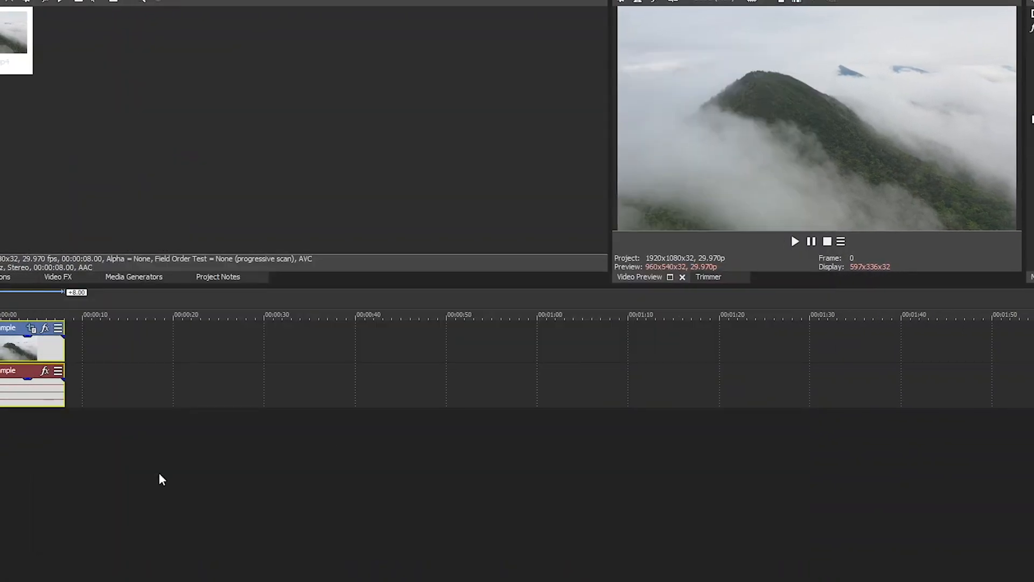
Step: Play the clip to preview the rotation with the tighter keyframe spacing
key(space)
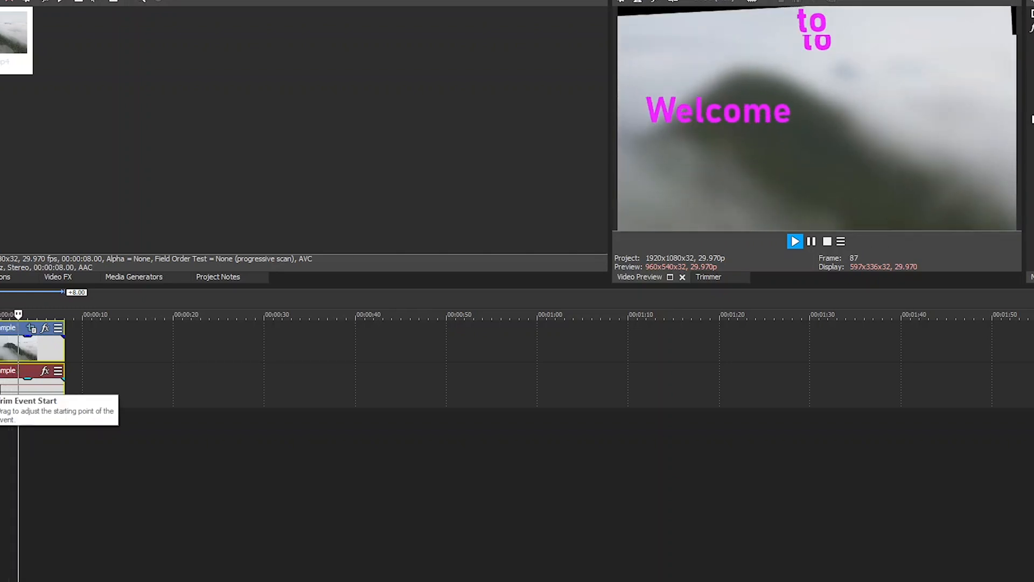
key(space)
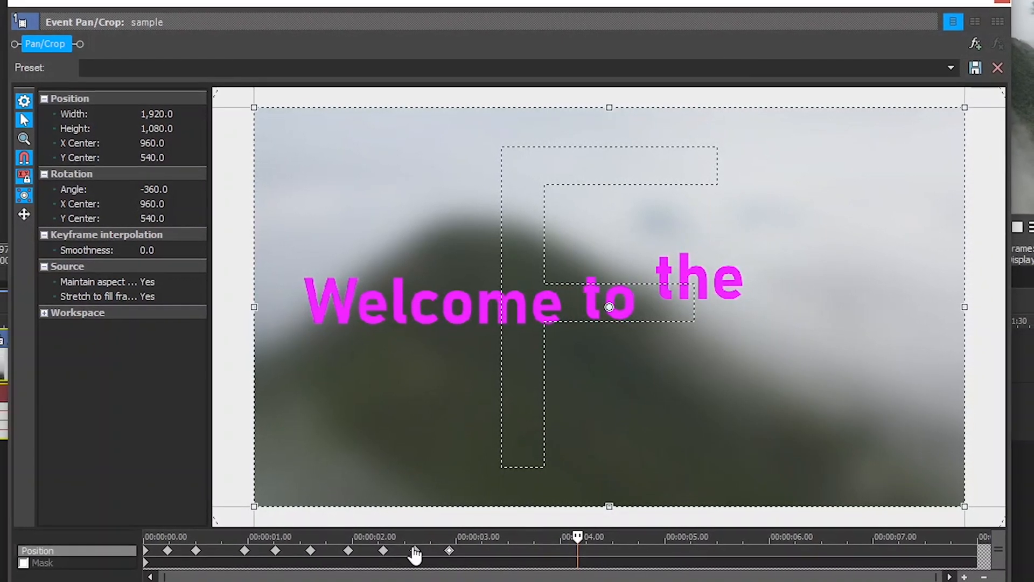
Step: Move the last rotation keyframe to the end of the clip in Pan/Crop, and undo the stray change to the other keyframes
drag(449, 549, 955, 549)
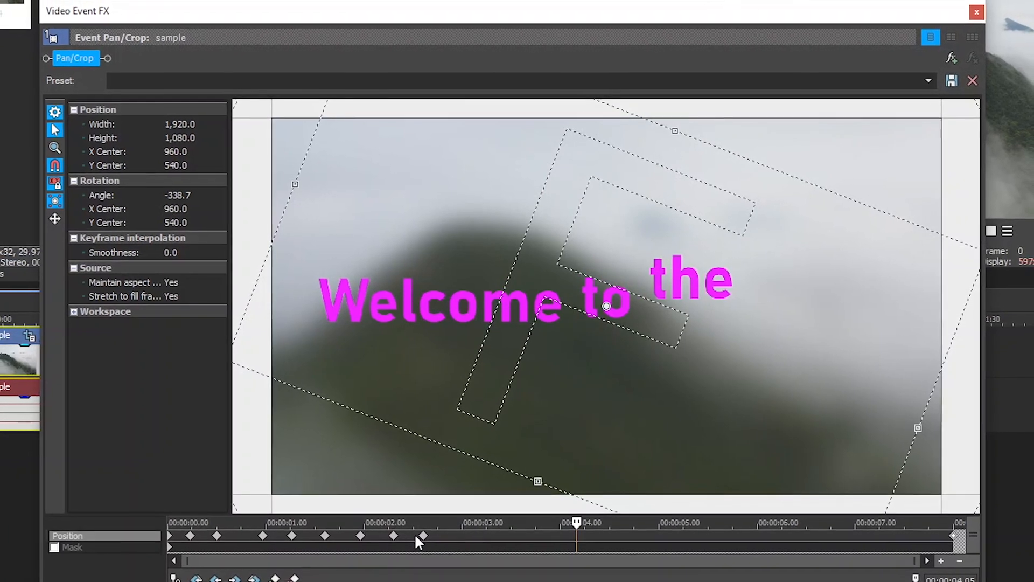
click(423, 534)
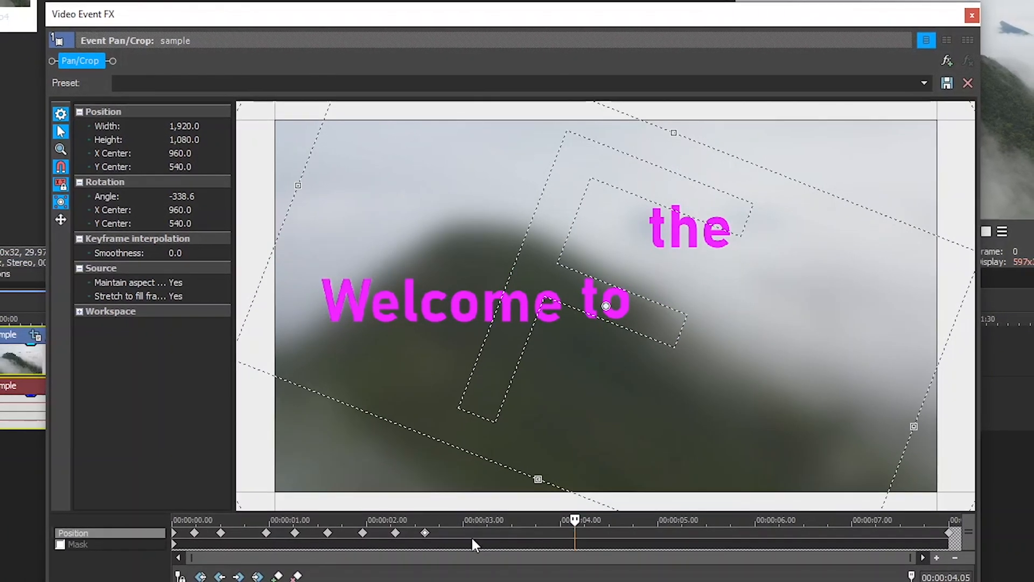
click(432, 531)
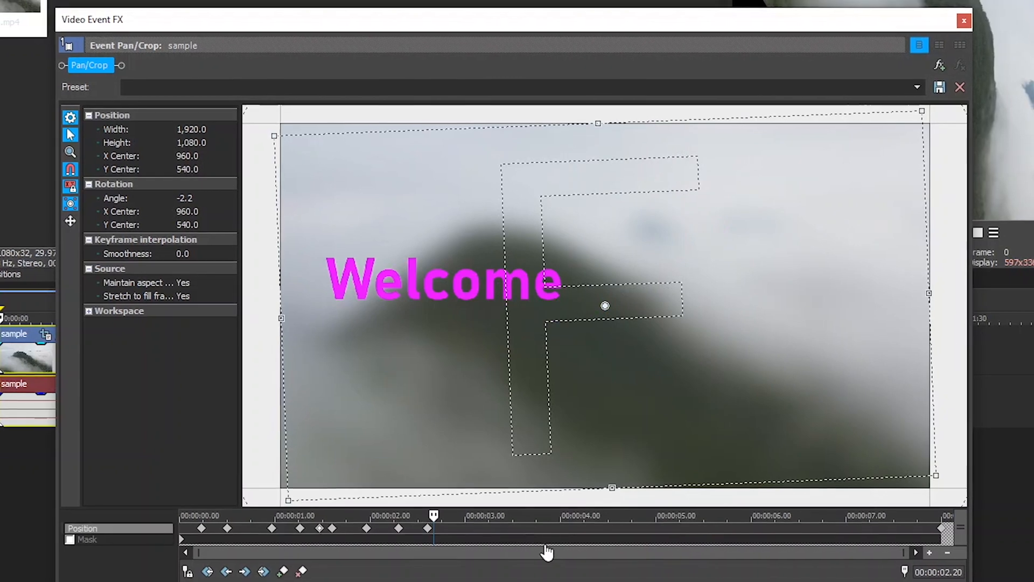
drag(481, 548, 561, 548)
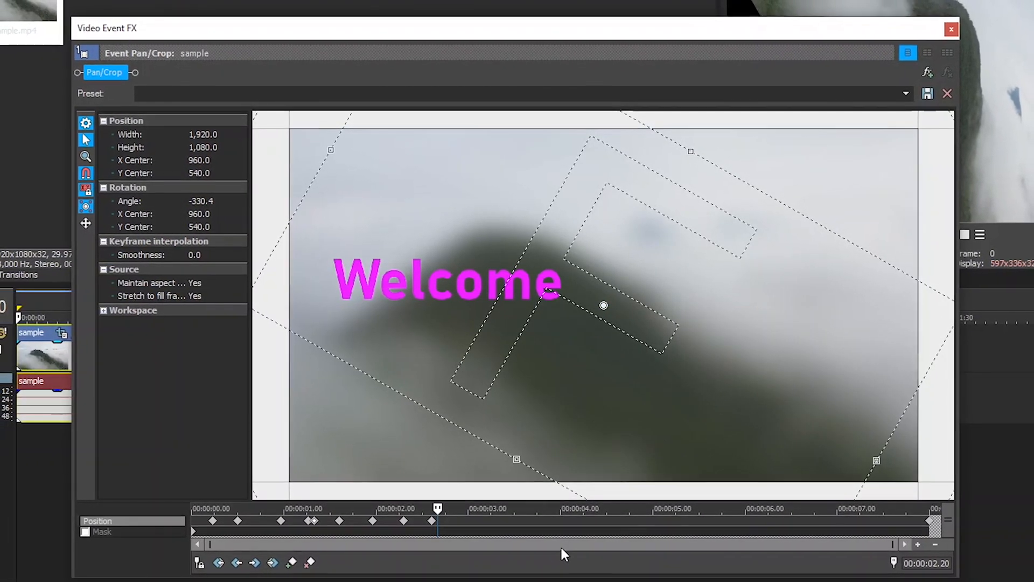
key(ctrl+z)
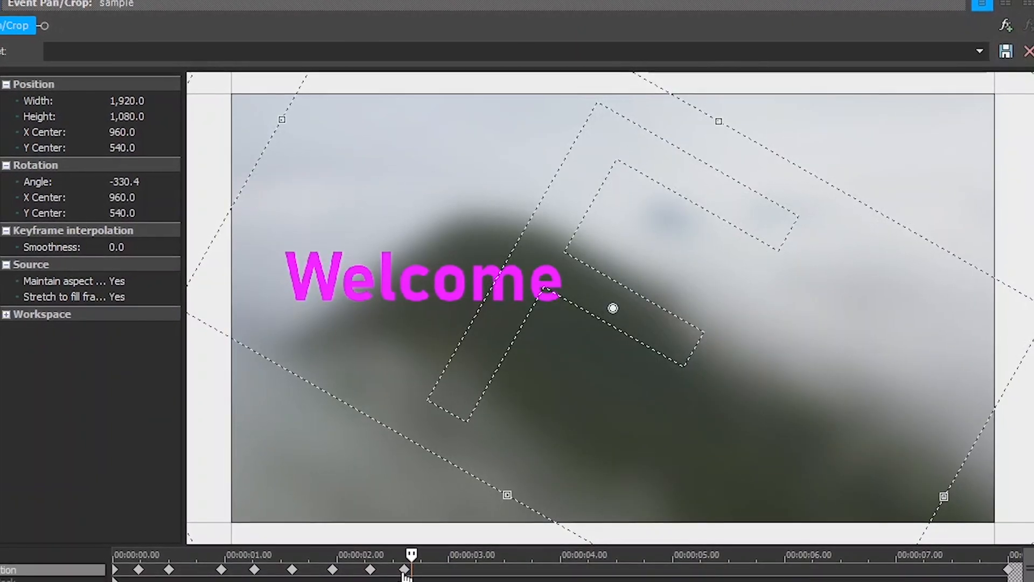
Step: Spread the next three rotation keyframes out to about 00:00:07.00, 00:00:06.00 and midway between two and three seconds
drag(405, 572, 895, 566)
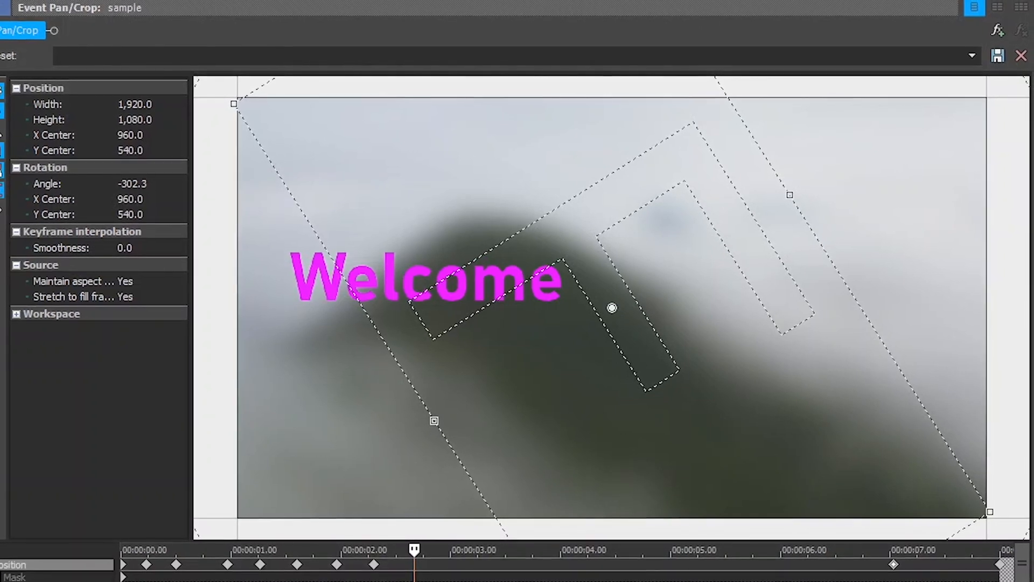
drag(374, 563, 792, 564)
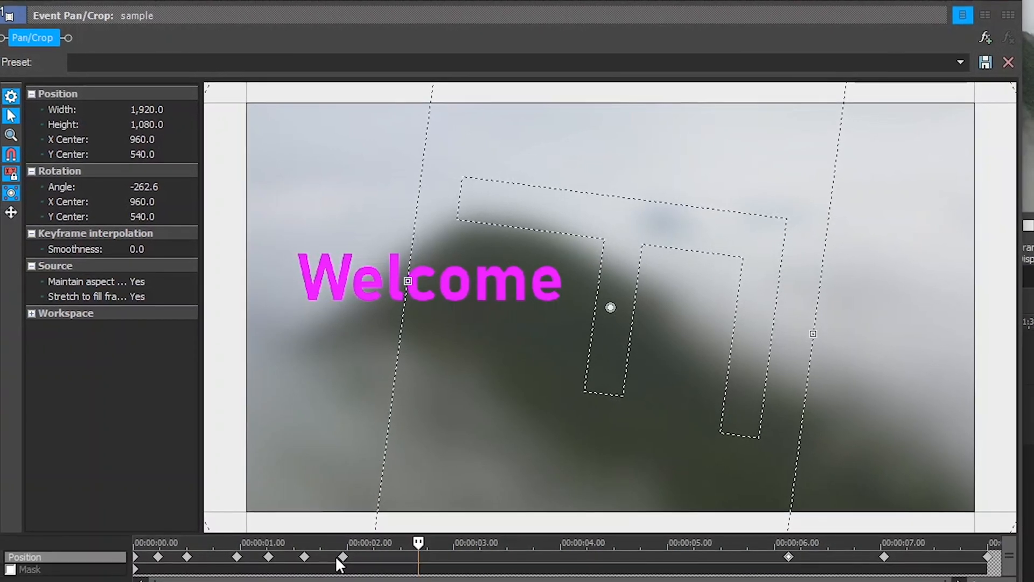
drag(345, 562, 392, 577)
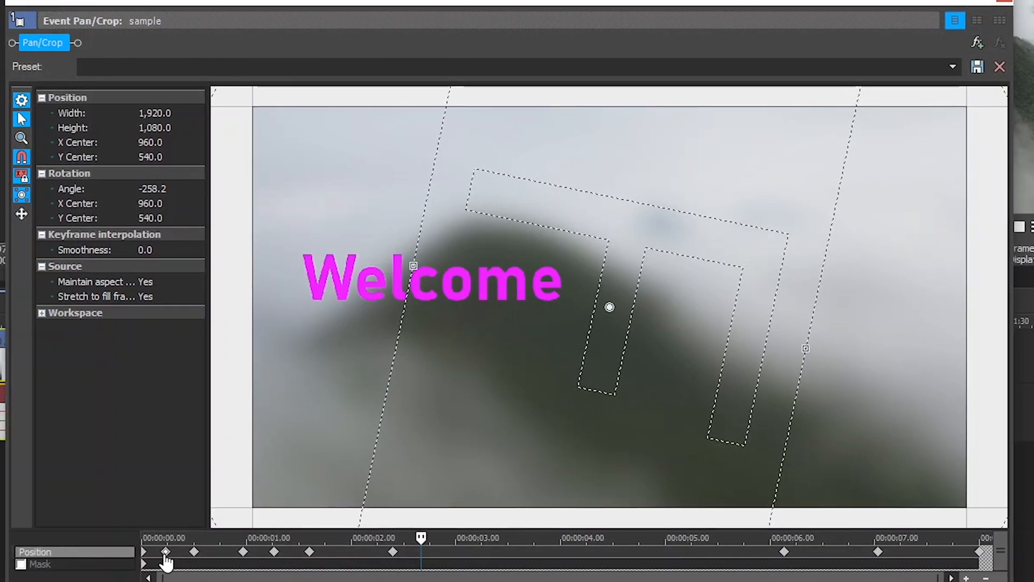
Step: Adjust the early rotation keyframes, move the next two out to just before five and three seconds, and close the Pan/Crop window
drag(163, 555, 265, 548)
click(194, 555)
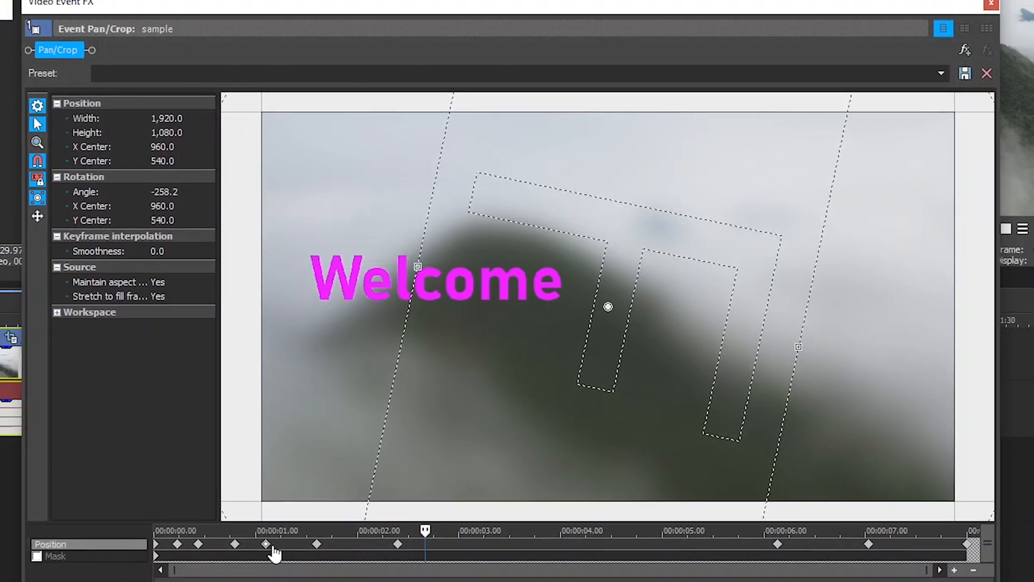
drag(398, 543, 637, 542)
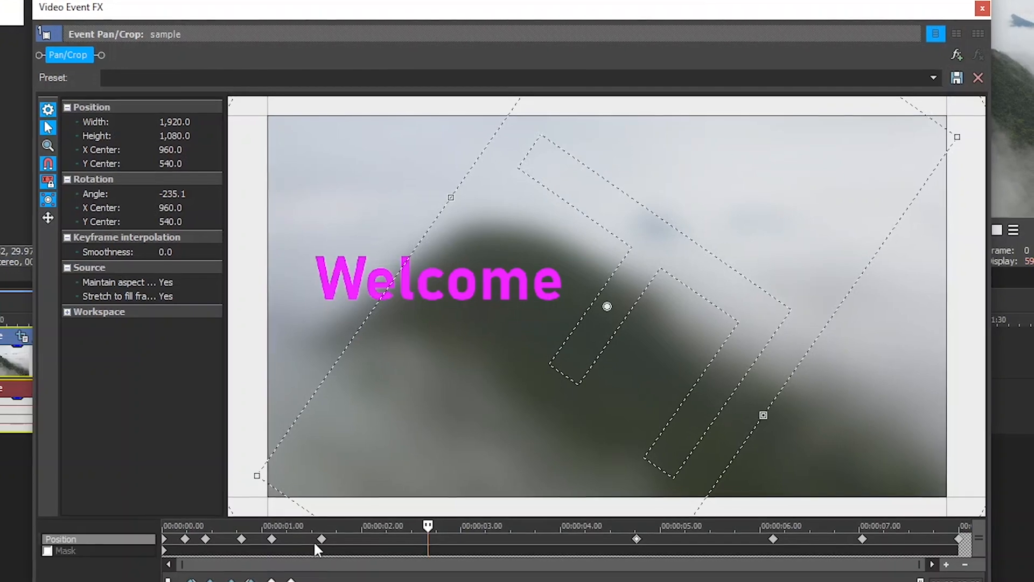
drag(317, 541, 452, 554)
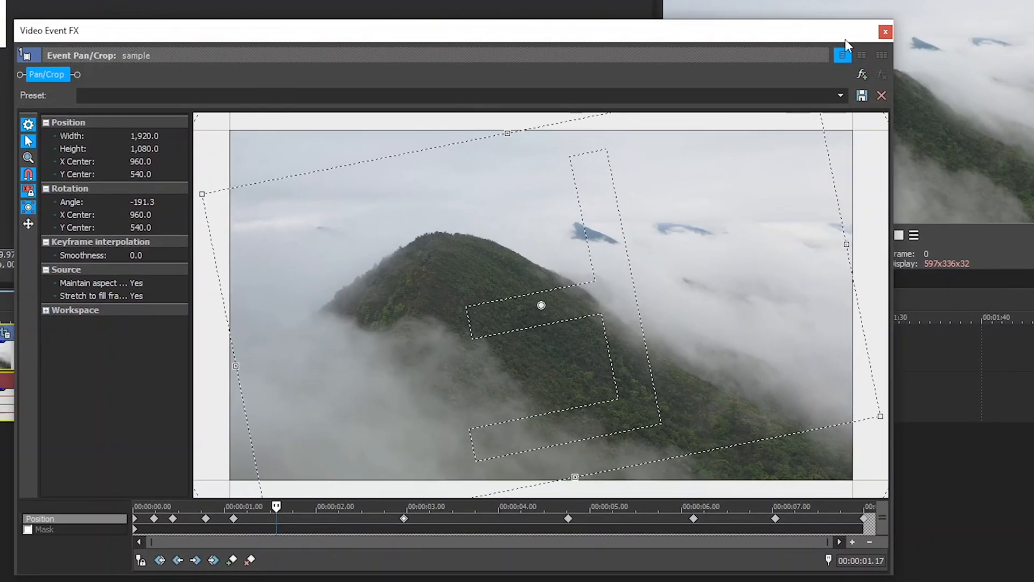
click(856, 38)
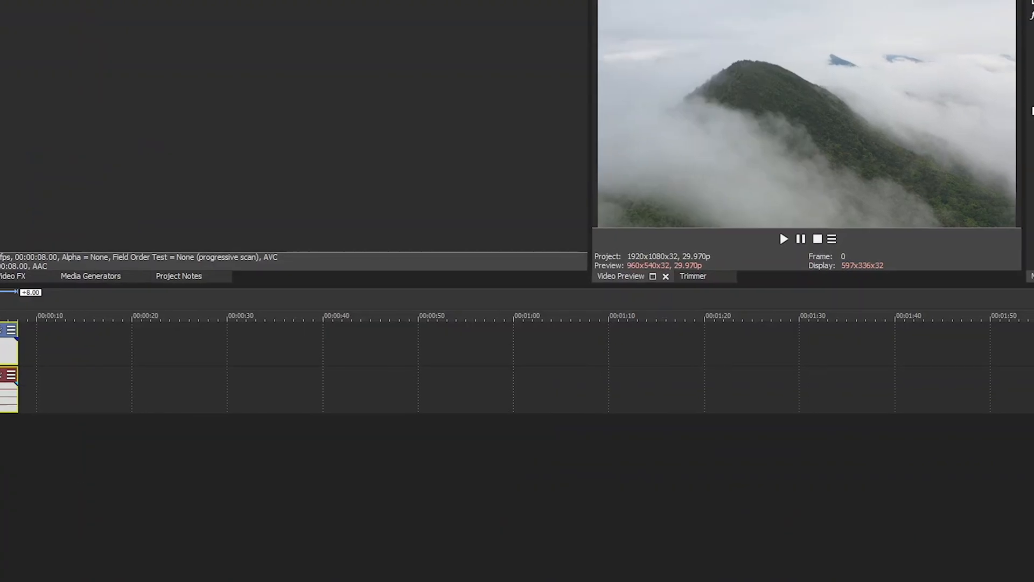
Step: Play the clip to preview the rotation with the widely spaced keyframes
key(space)
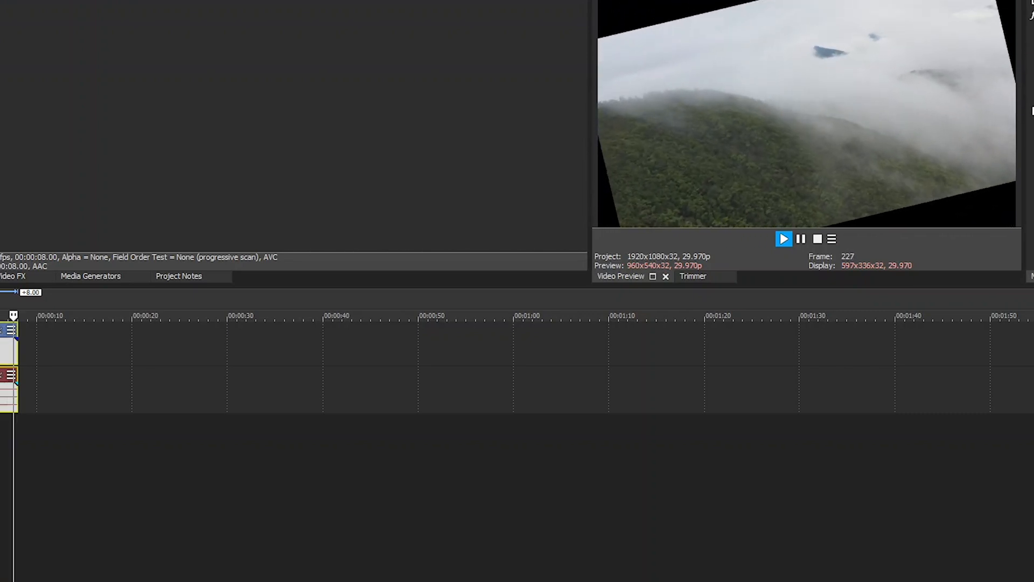
key(space)
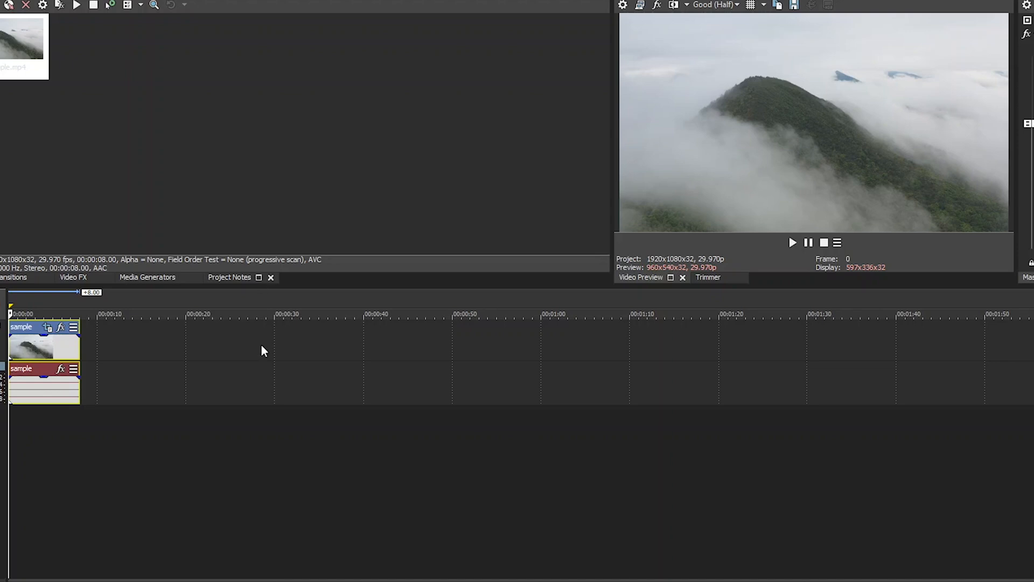
Step: Reopen the sample clip's Event Pan/Crop and remove all rotation keyframes, returning the frame to its default state
click(52, 332)
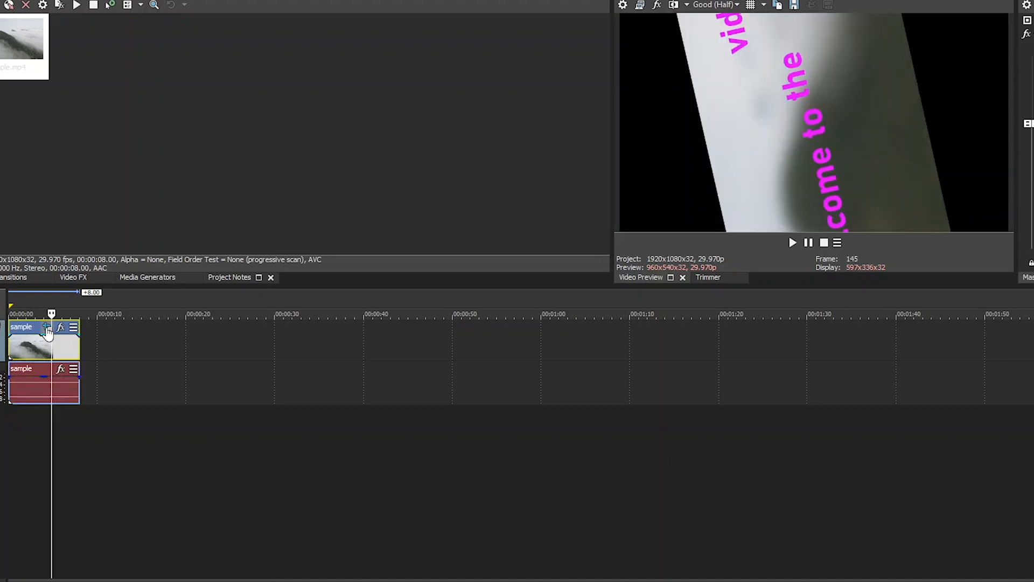
click(47, 329)
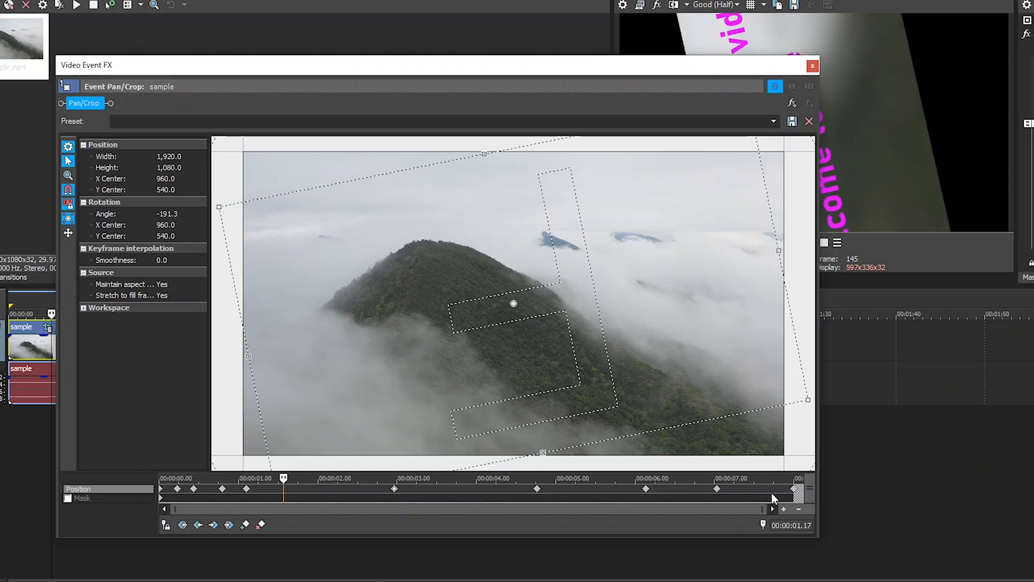
drag(167, 489, 826, 536)
key(ctrl+z)
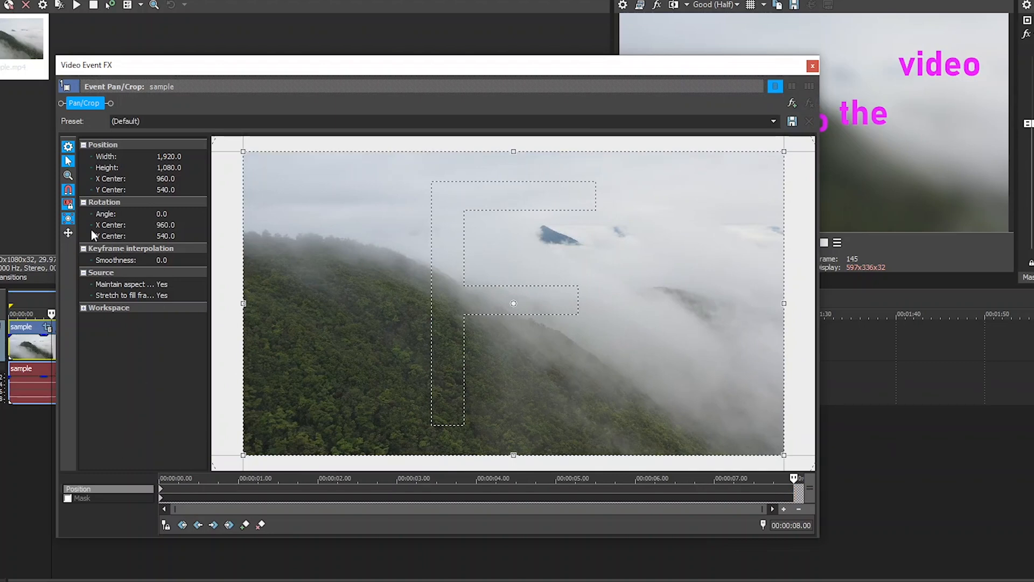
right_click(425, 241)
click(472, 249)
Step: Add the VEGAS Brightness and Contrast effect to the sample clip's effect chain
click(792, 103)
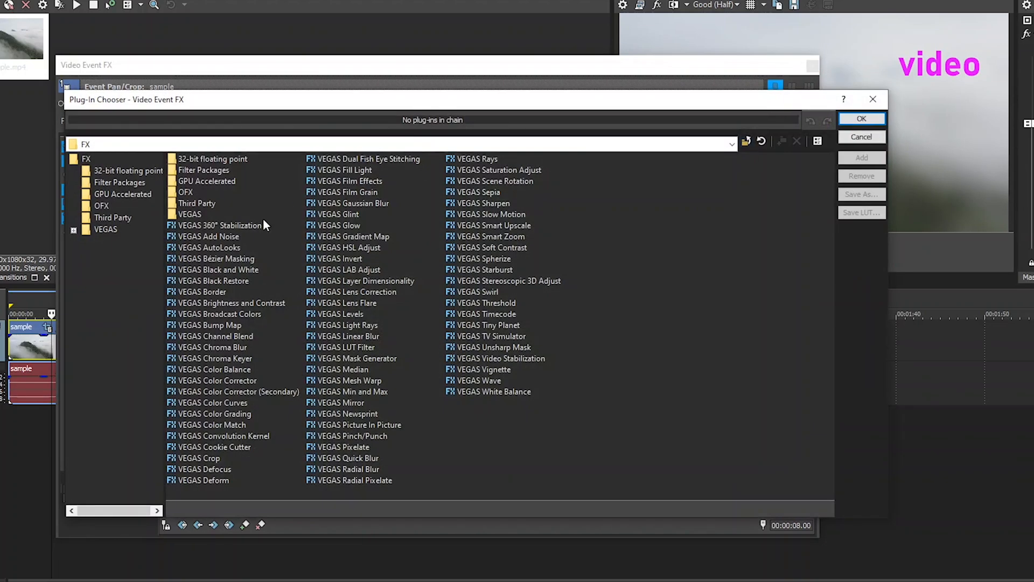
click(248, 304)
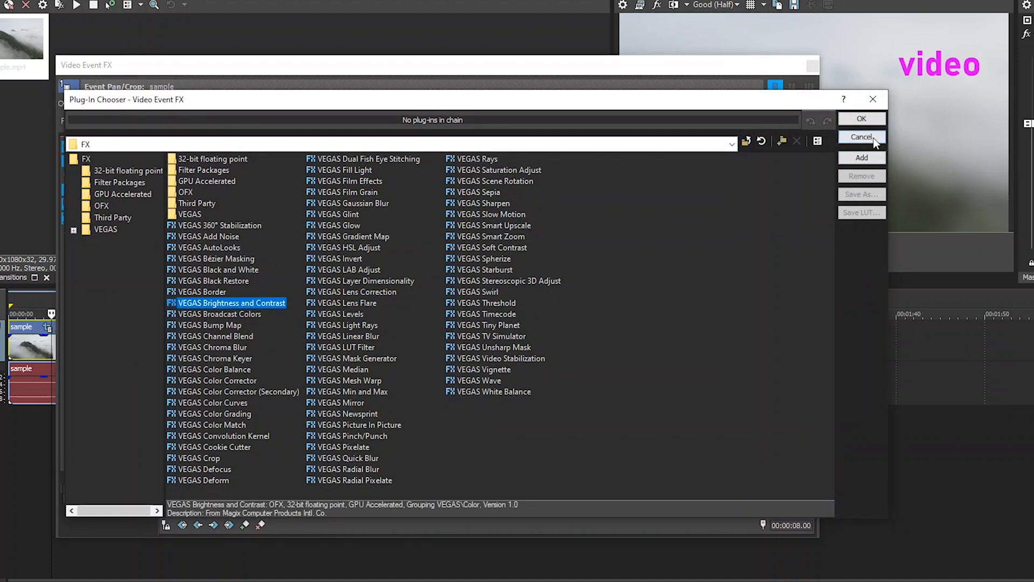
click(862, 157)
click(876, 122)
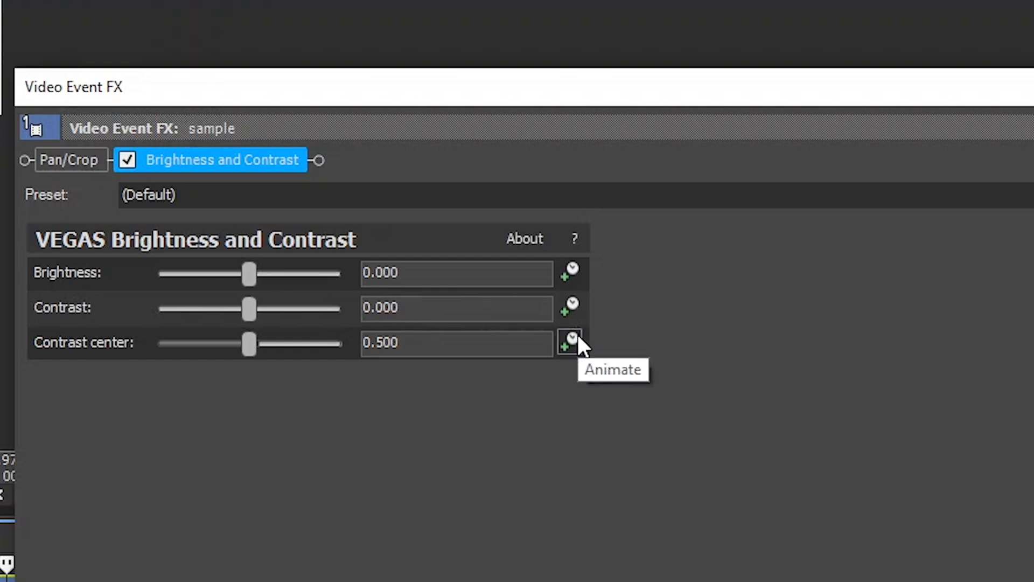
Step: Enable animation for the Brightness parameter and set its starting keyframe to -1.000 at 00:00:00.00
click(572, 270)
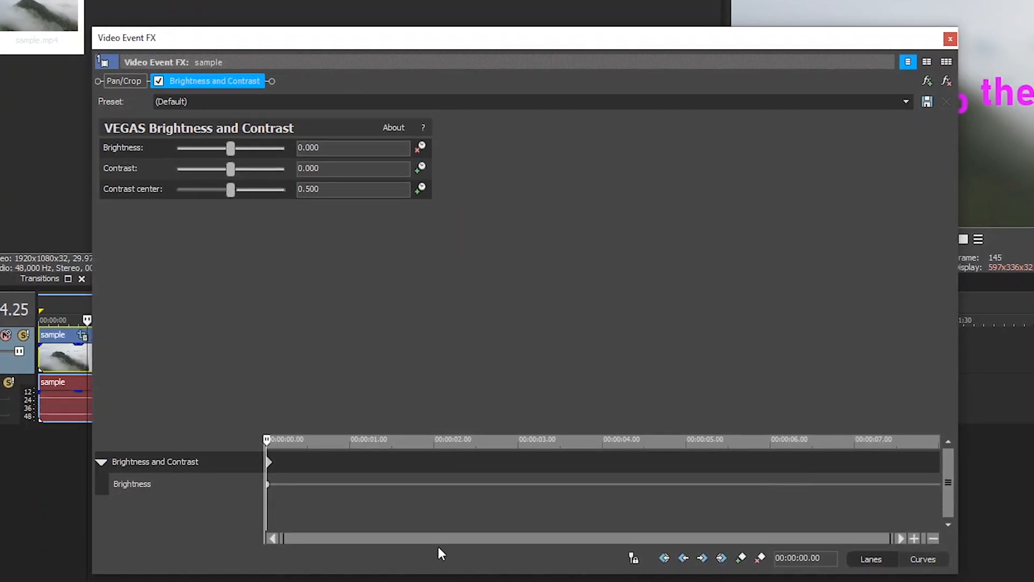
click(269, 461)
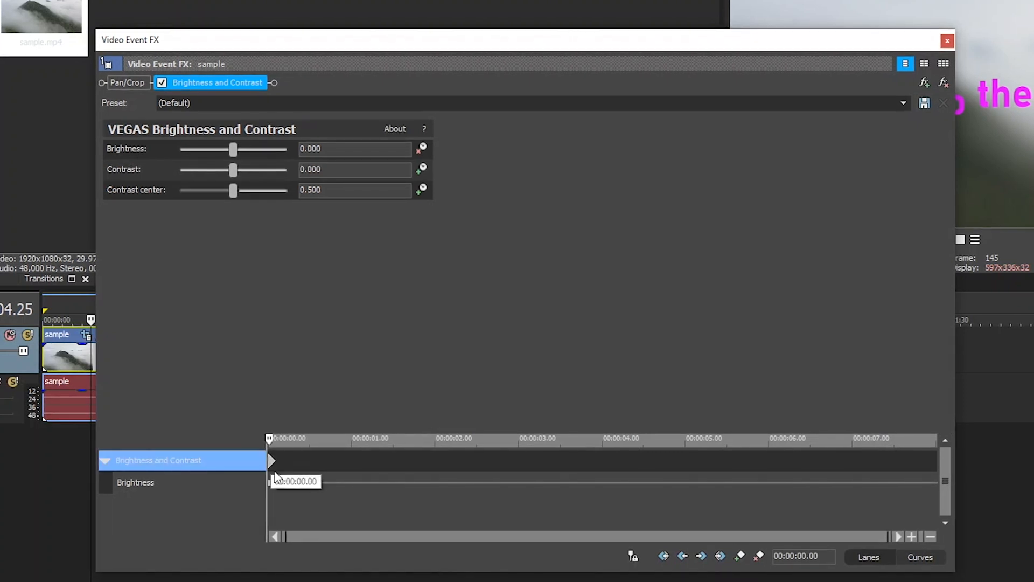
click(238, 152)
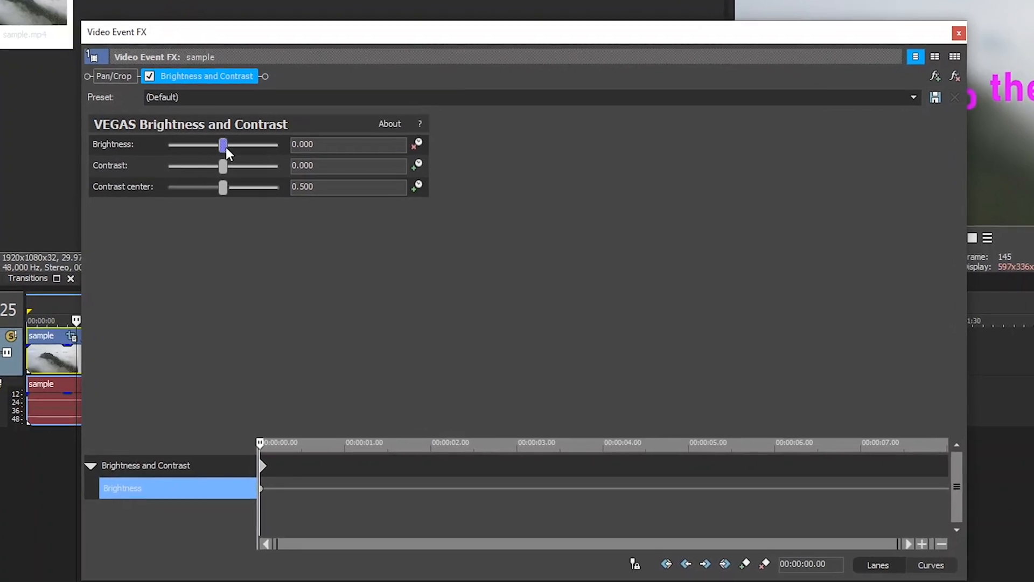
drag(217, 143, 157, 141)
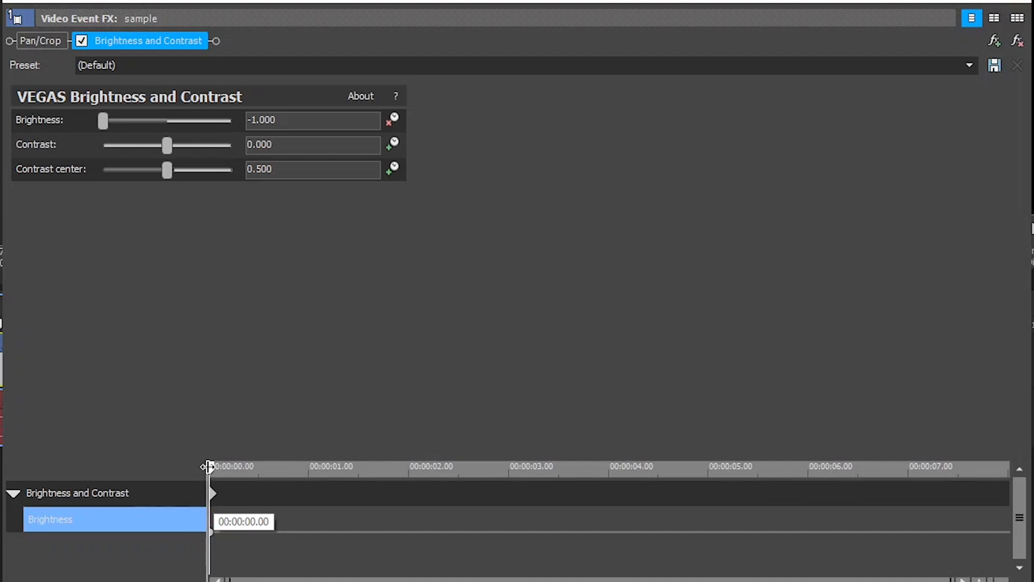
Step: Add a second brightness keyframe at 00:00:01.23 with a value of 0.061
drag(215, 472, 386, 493)
click(387, 494)
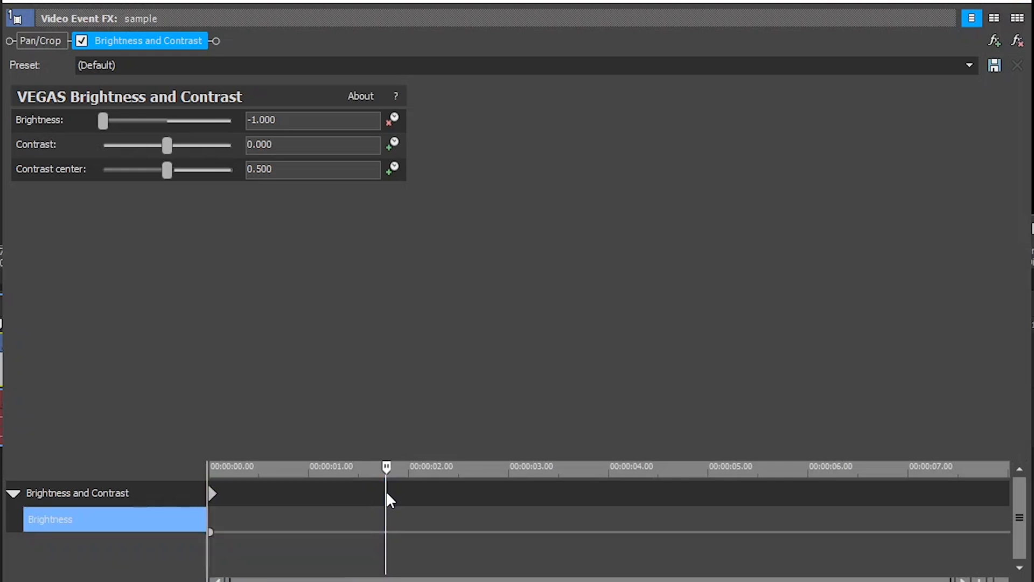
drag(107, 120, 173, 135)
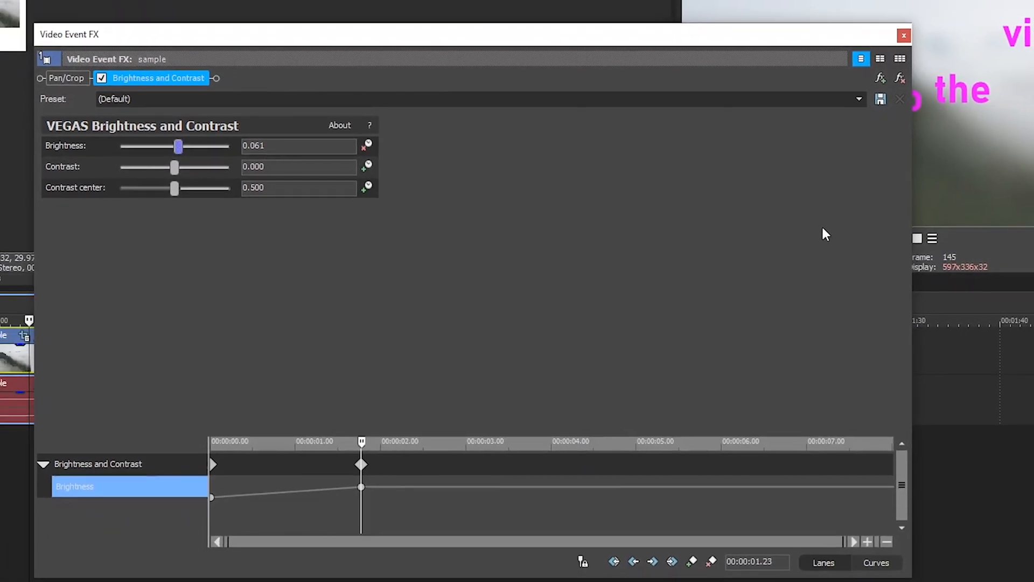
Step: Close the effect window and play the sample clip from the start to preview the brightness fade-in
click(903, 35)
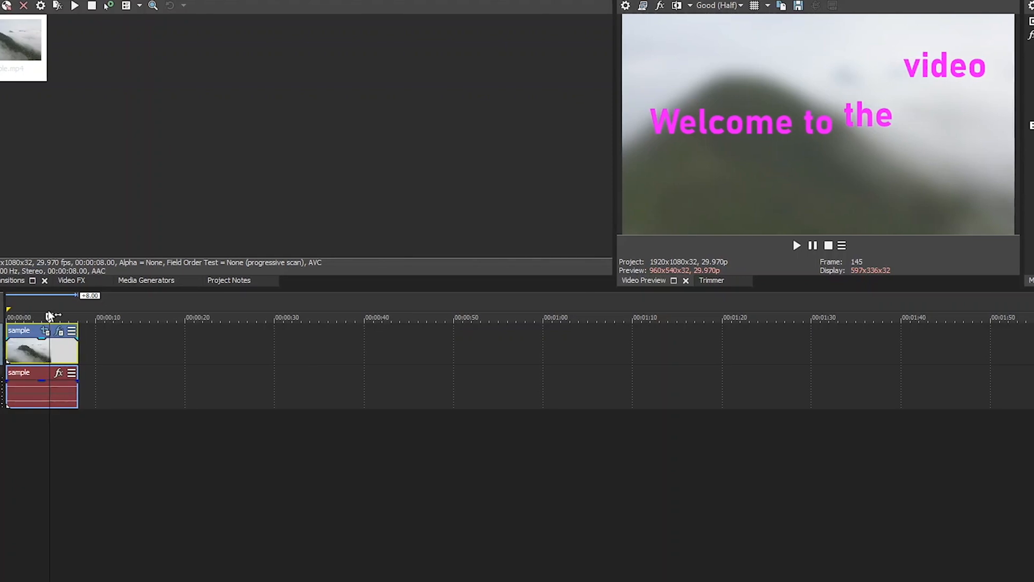
drag(47, 317, 4, 317)
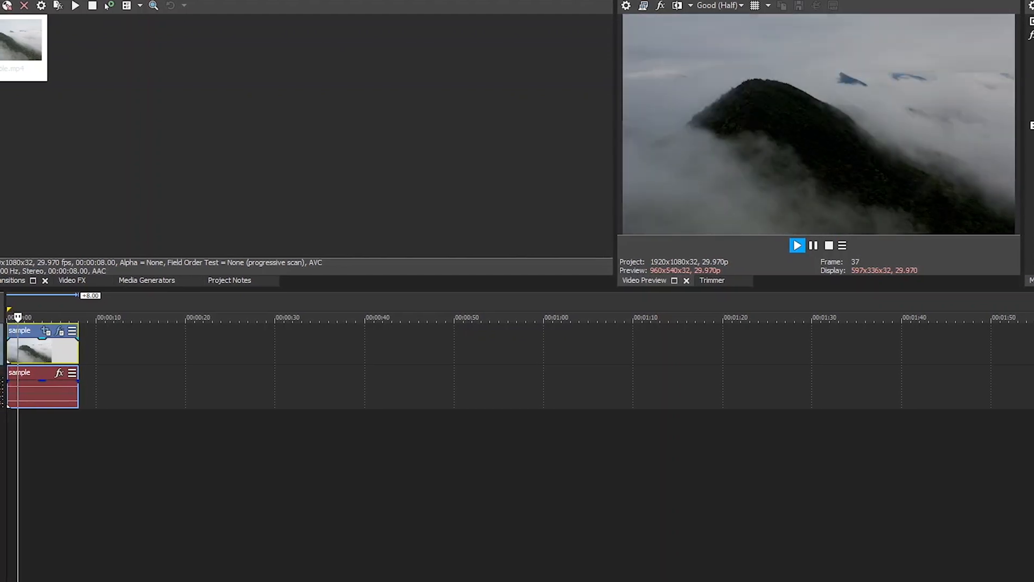
key(space)
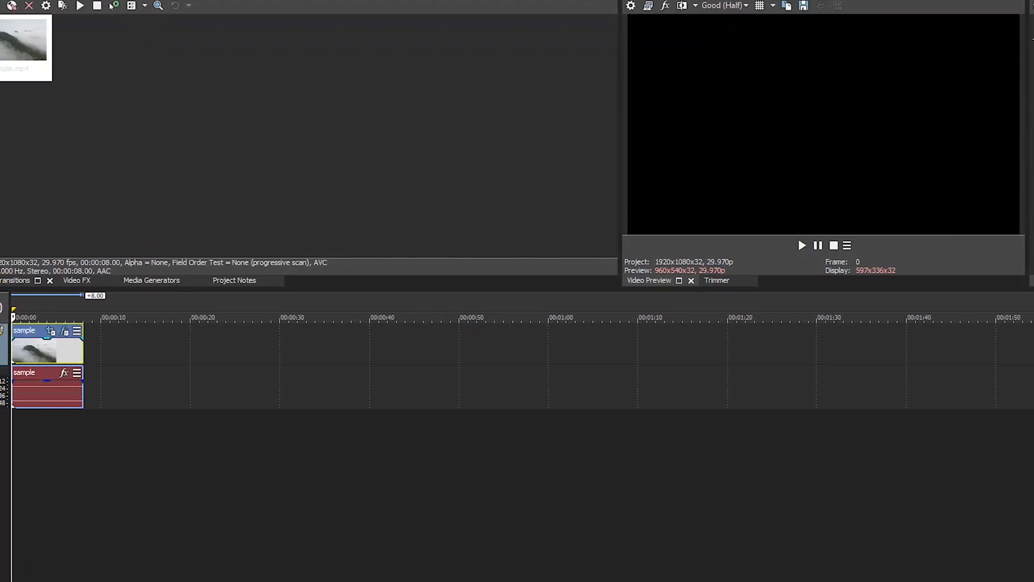
Step: Reopen the clip's Brightness and Contrast effect, move the second keyframe to about 0.8 seconds, and preview the shorter fade-in
click(120, 332)
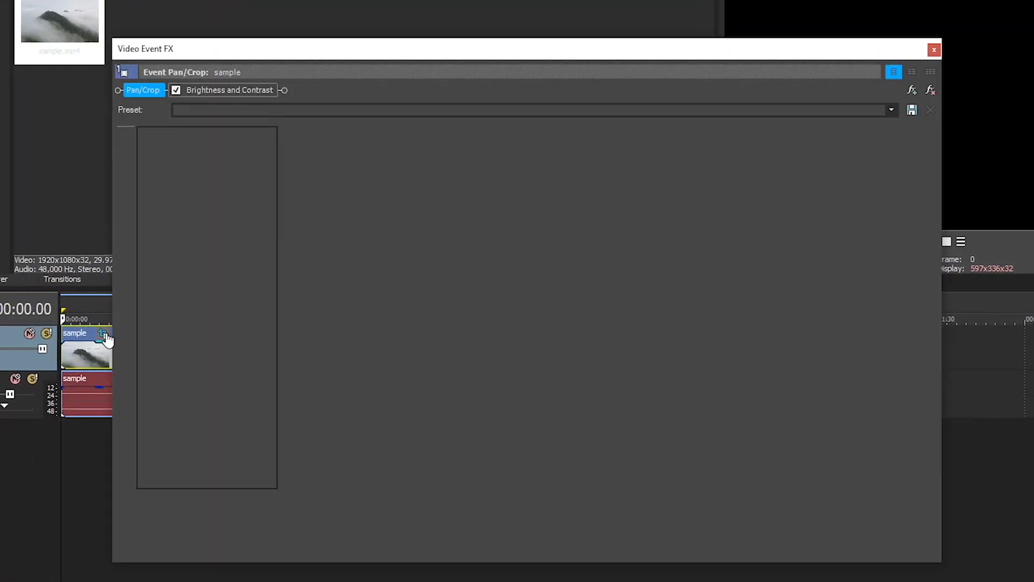
click(207, 81)
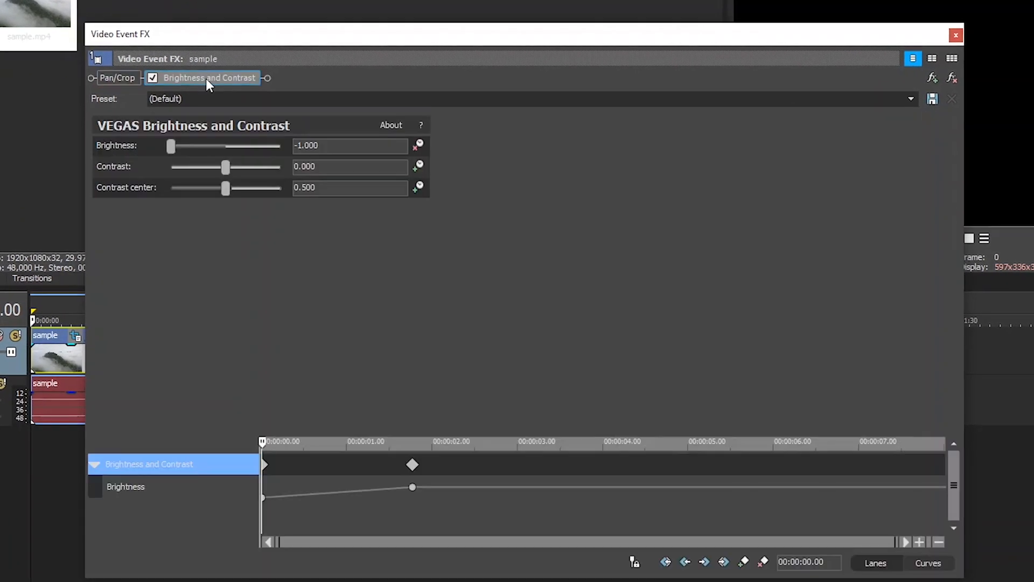
drag(407, 471, 329, 477)
click(963, 30)
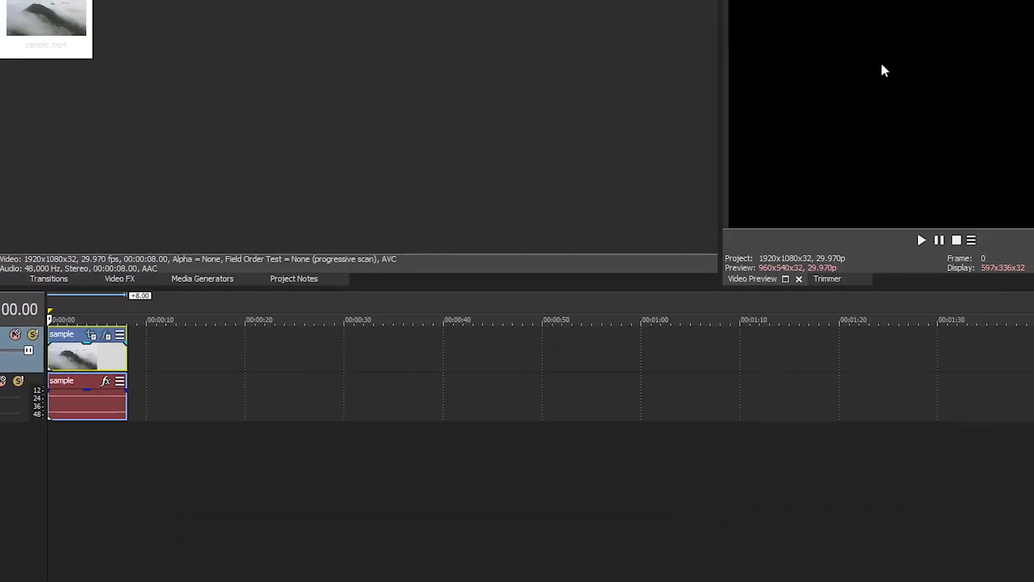
key(space)
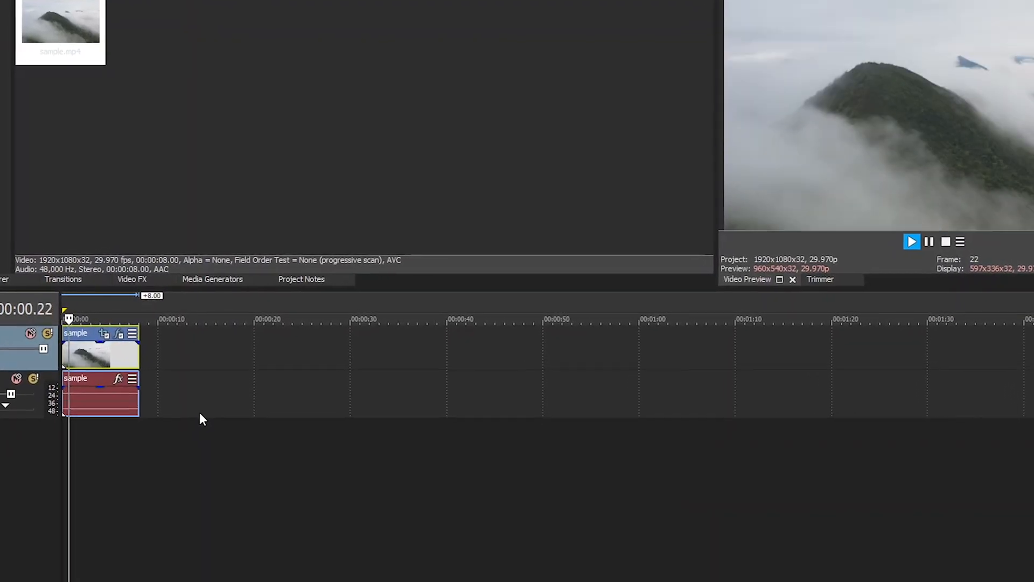
key(space)
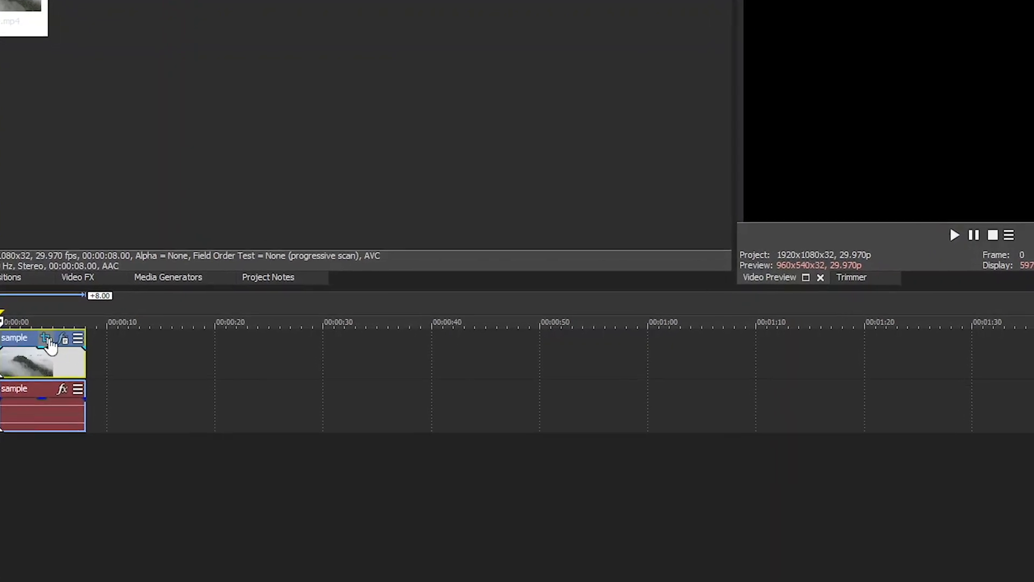
Step: Reopen the Brightness and Contrast effect, move the second keyframe out to 00:00:02.21, and preview the longer fade-in
click(75, 336)
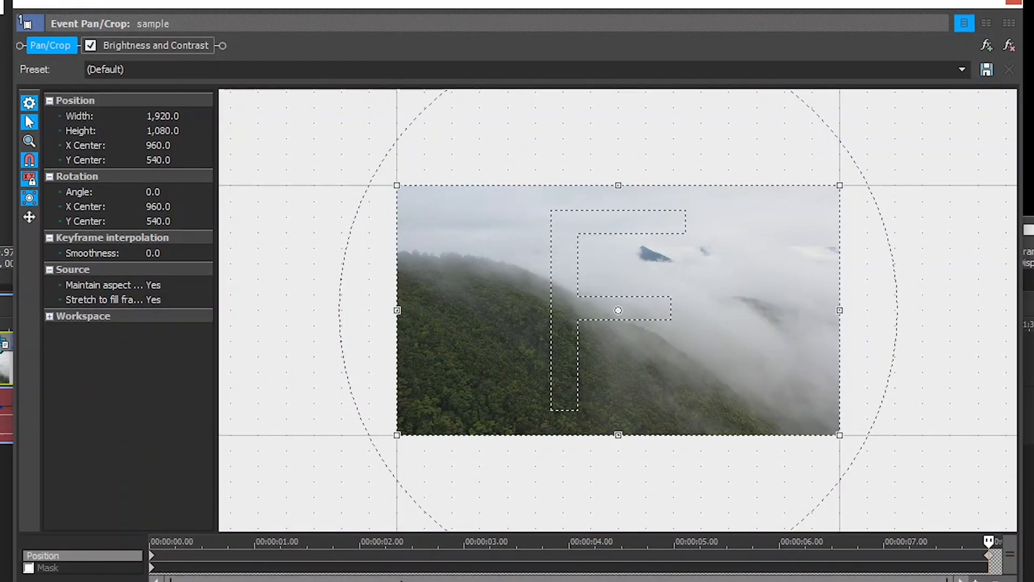
click(128, 47)
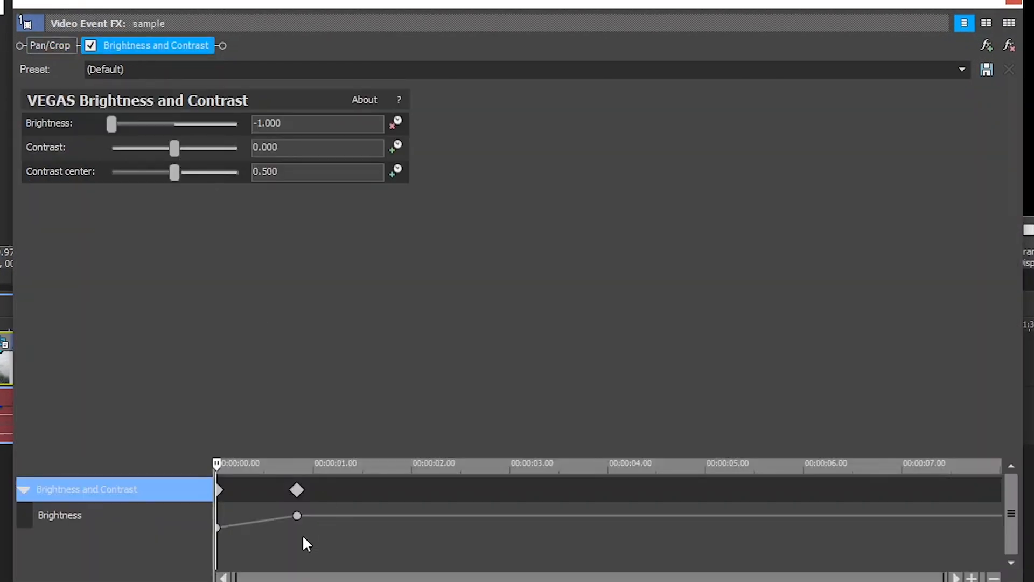
drag(301, 494, 479, 493)
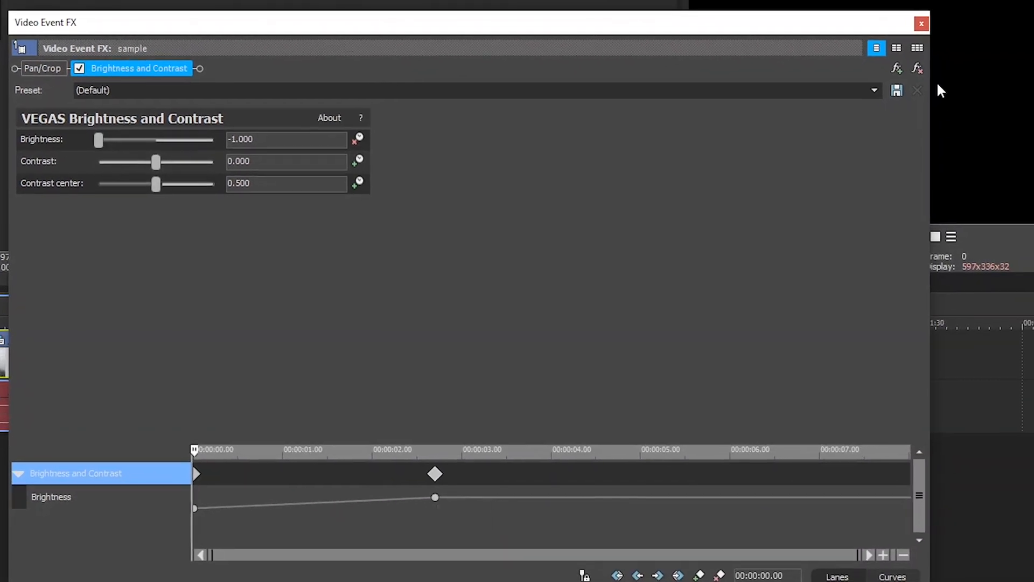
click(889, 34)
key(space)
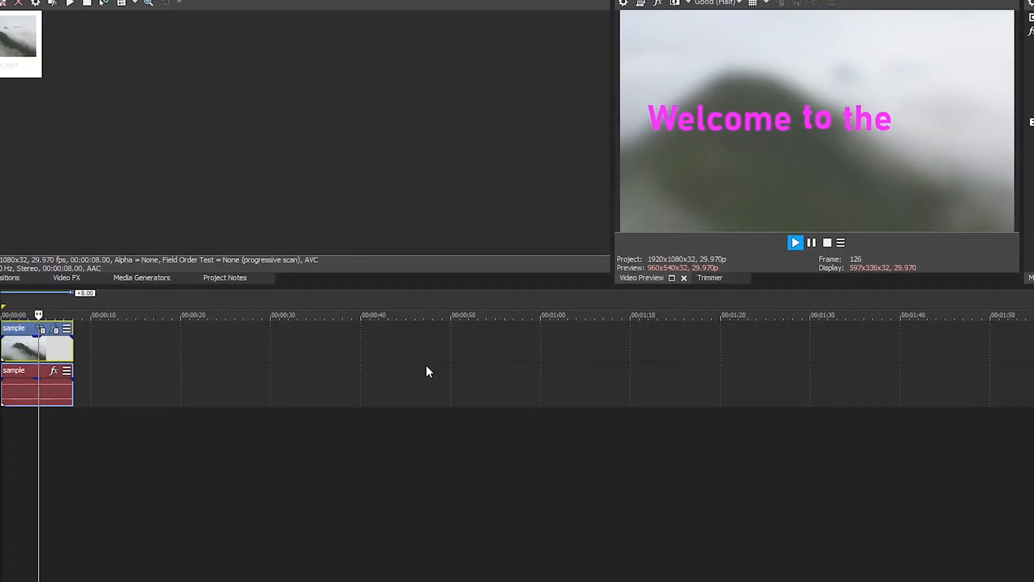
key(space)
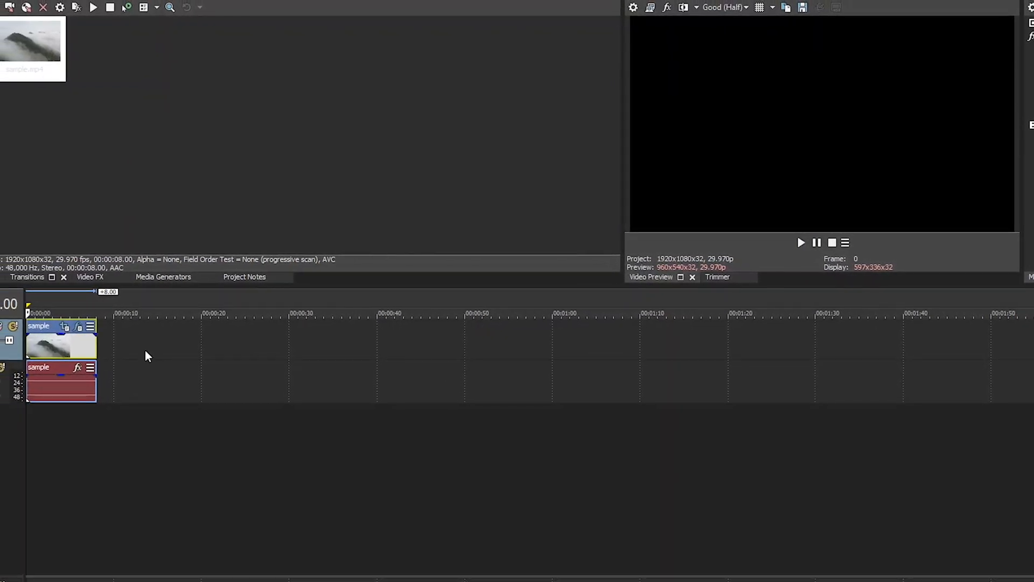
Step: Reopen the clip's Brightness and Contrast effect and move the second keyframe back to just before two seconds
click(70, 326)
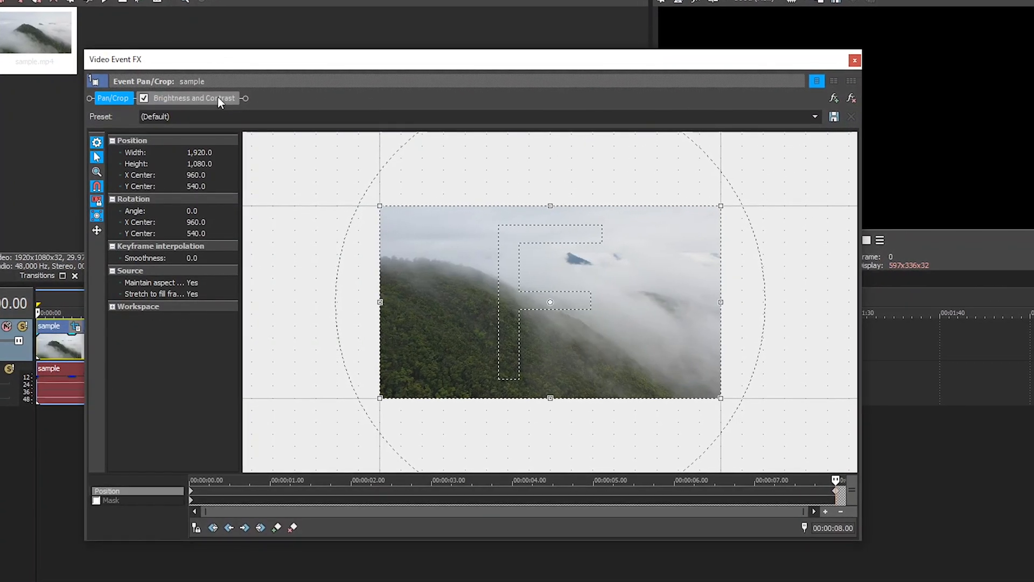
click(215, 102)
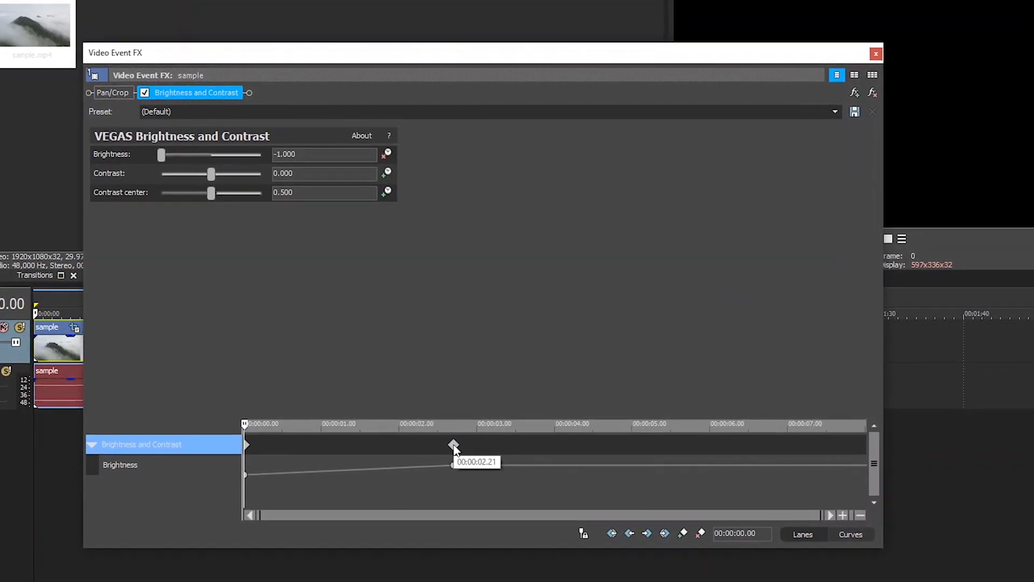
drag(446, 441, 396, 446)
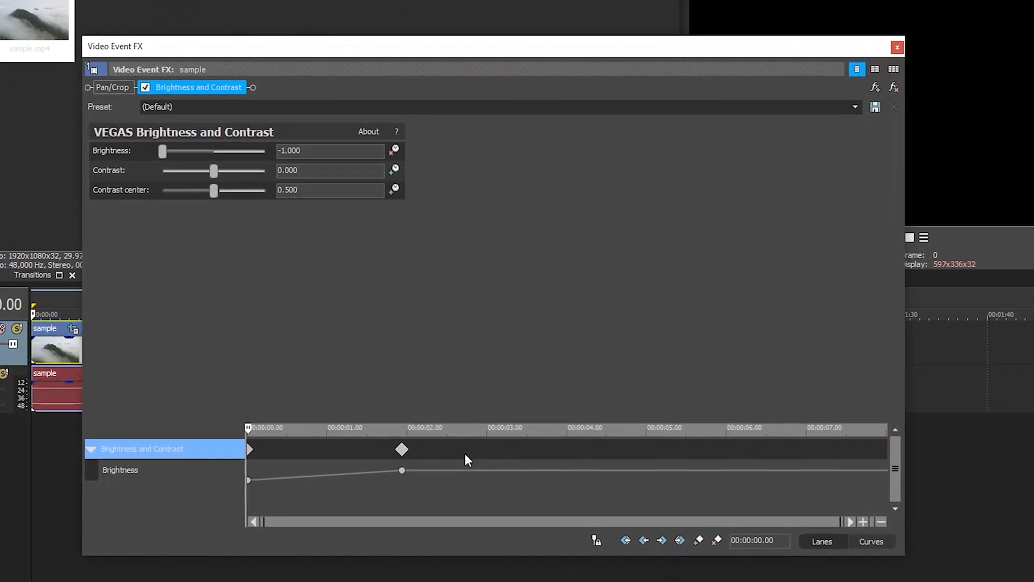
Step: Add a third brightness keyframe at 00:00:07.00 with a value of 0.034
drag(247, 429, 825, 482)
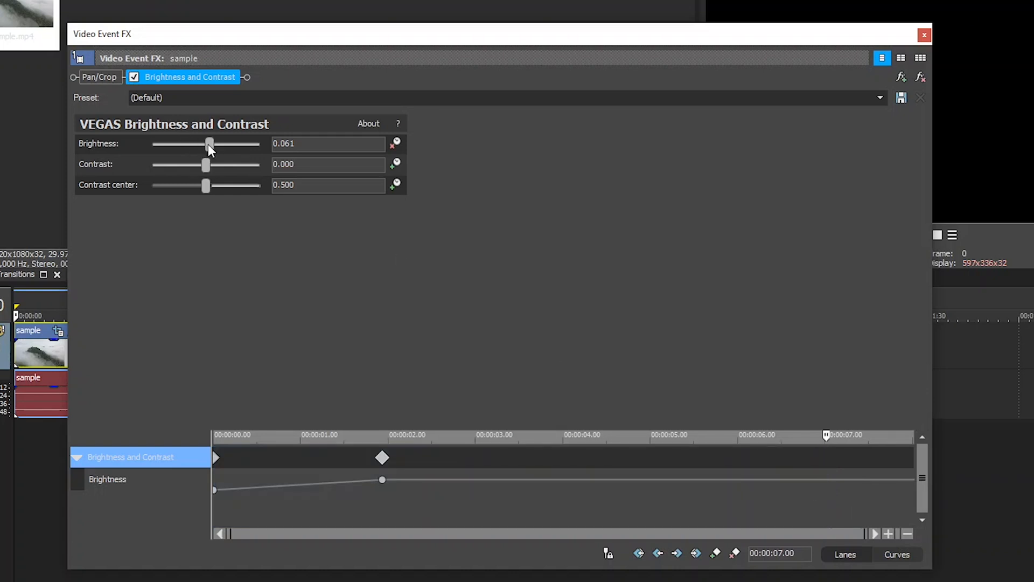
drag(208, 144, 207, 143)
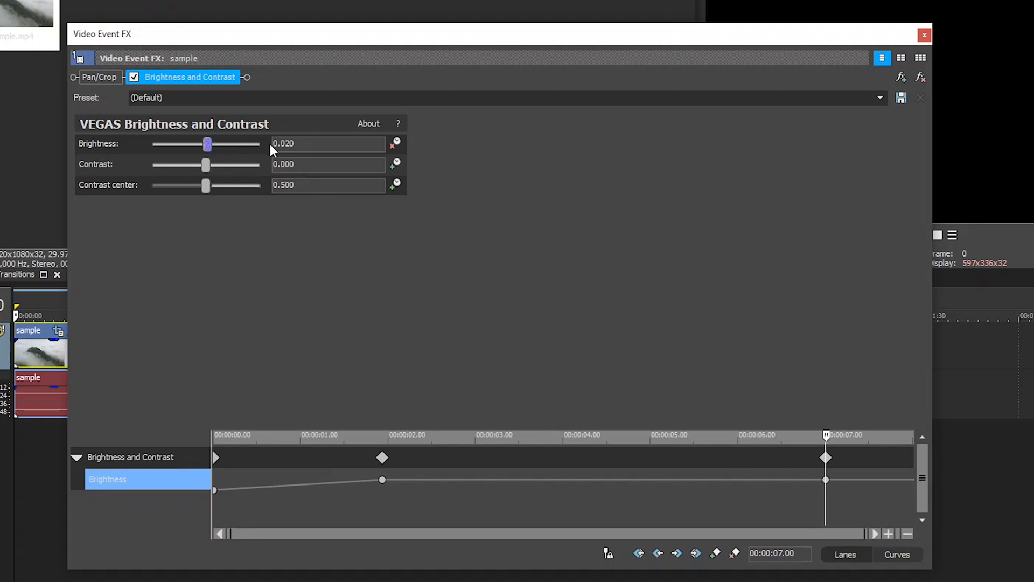
drag(210, 147, 211, 148)
Step: Add a final brightness keyframe of -1.000 at 00:00:08.00 and close the effect window
drag(826, 434, 954, 462)
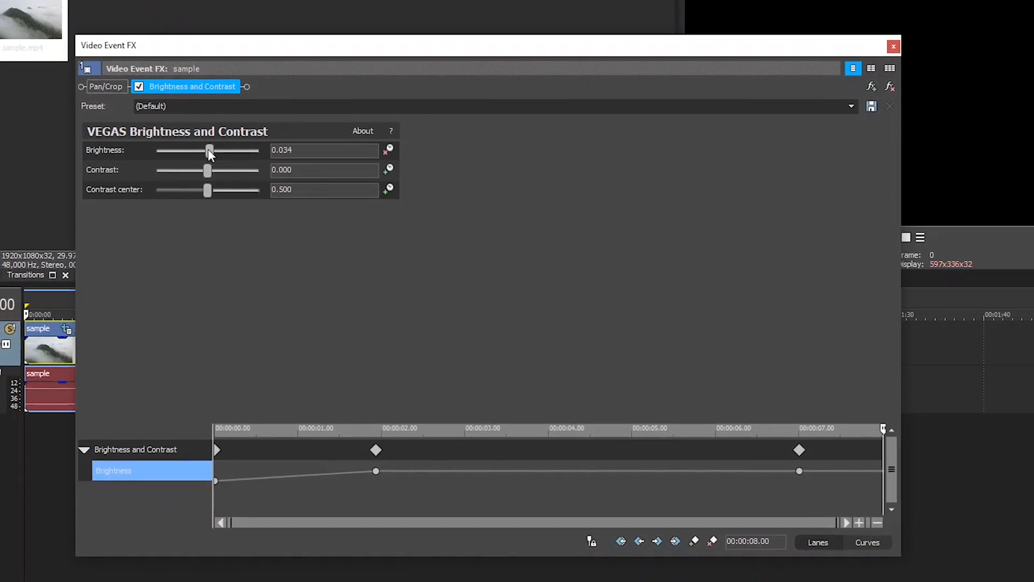
drag(210, 152, 156, 154)
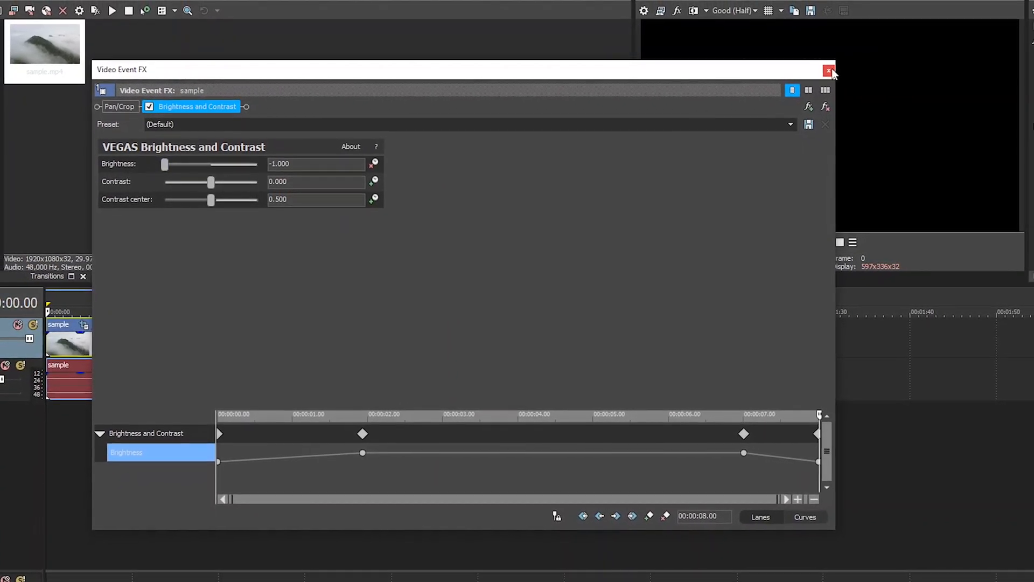
click(832, 69)
Step: Play the sample clip from about 6.5 seconds to preview the brightness fade-out at its end
scroll(184, 334, up, 2)
scroll(604, 310, up, 3)
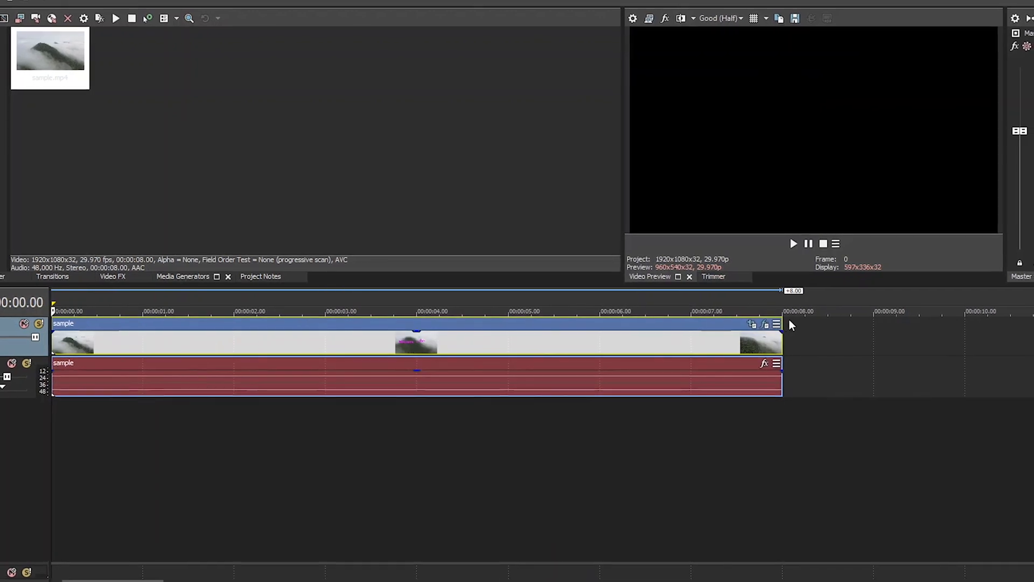
click(644, 299)
key(space)
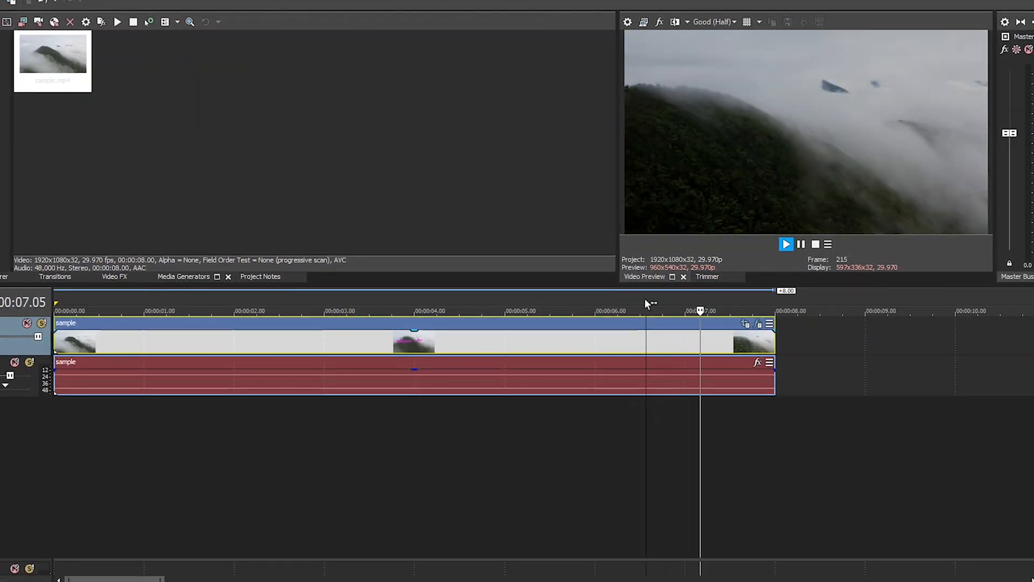
key(space)
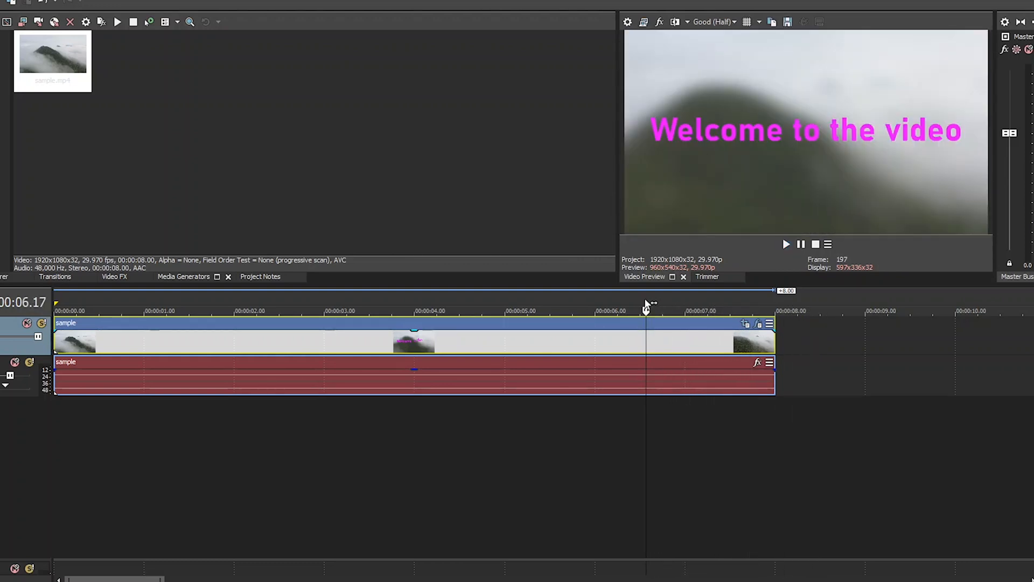
Step: Set the loop region to span the whole sample clip and play it from the start to preview both fades
drag(70, 296, 3, 306)
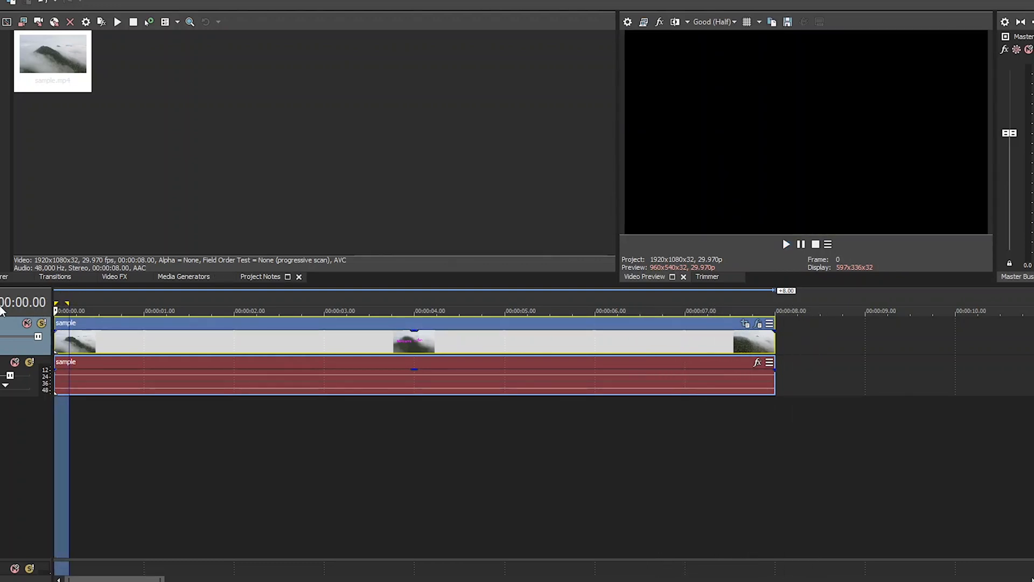
click(60, 298)
double_click(60, 298)
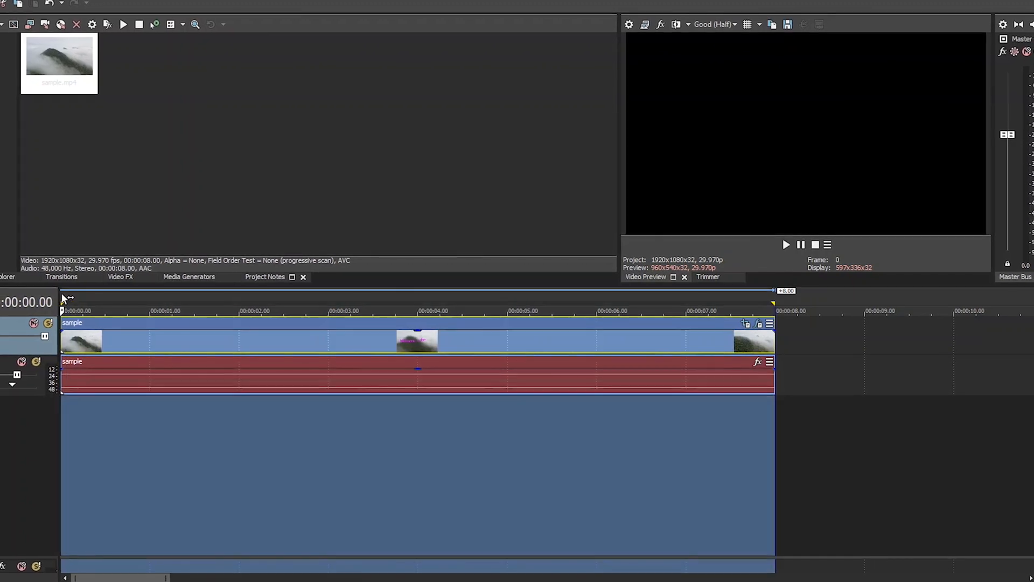
key(space)
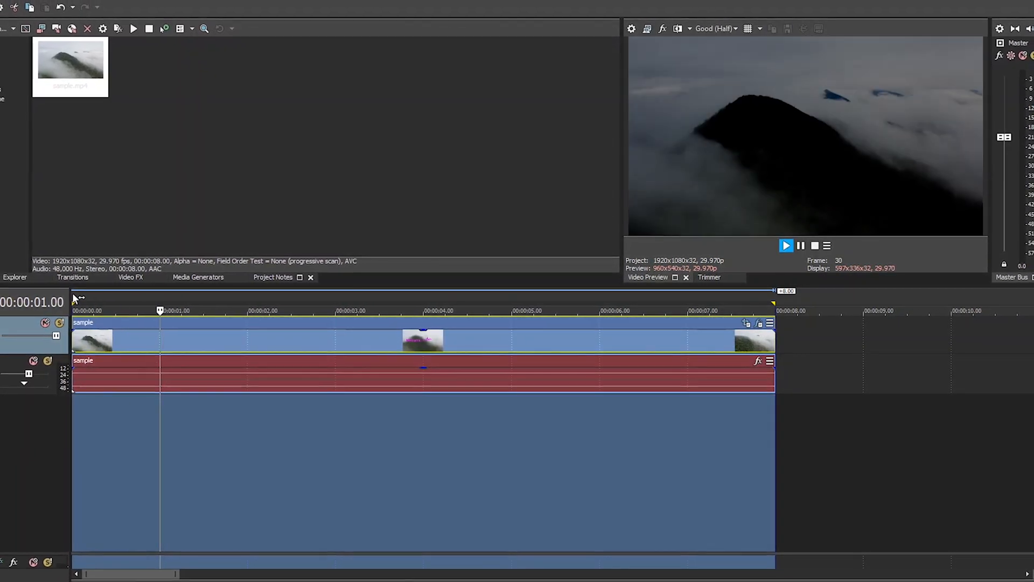